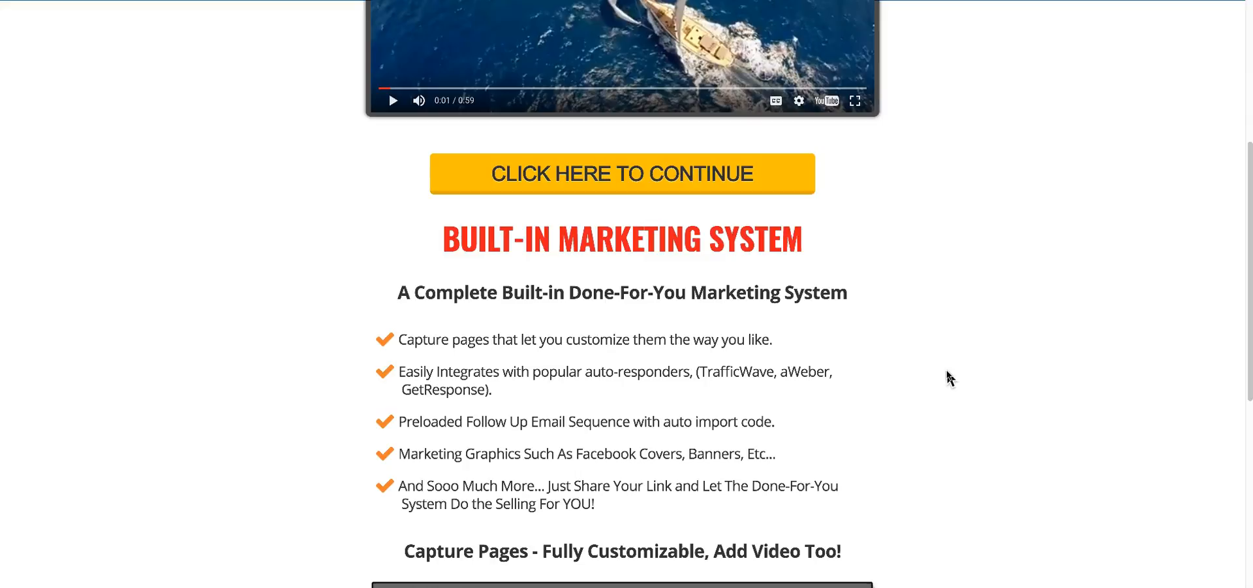
# Review the marketing system features on the LeadPagePlus sales page and continue to the registration form.
pyautogui.scroll(-6, 944, 375)
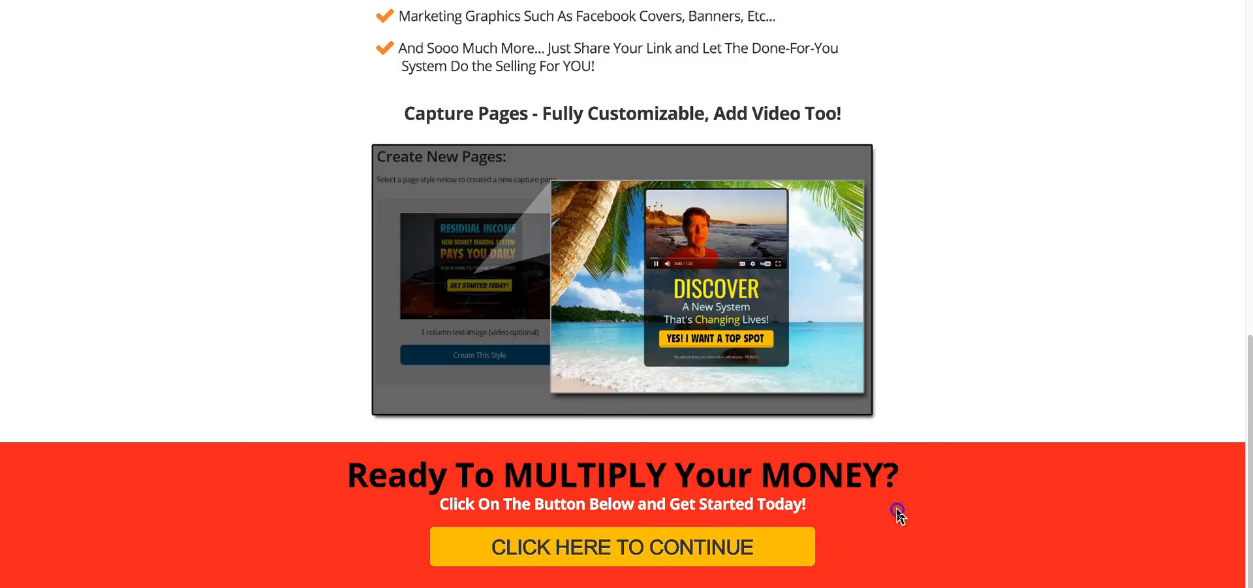
pyautogui.scroll(8, 561, 312)
pyautogui.scroll(-8, 562, 315)
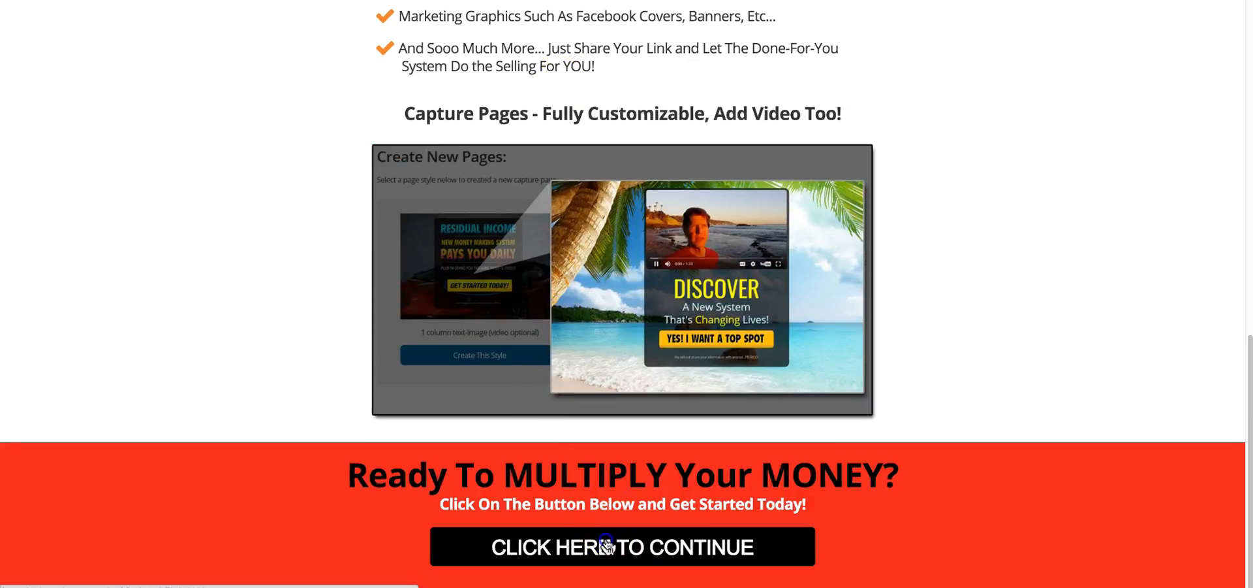
pyautogui.click(607, 546)
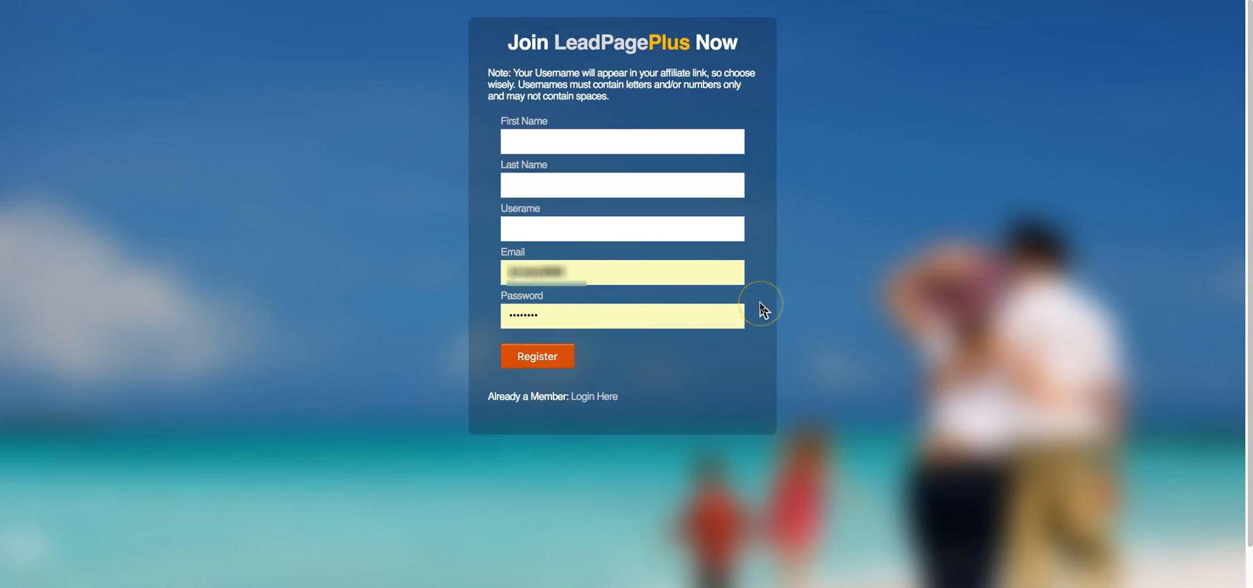
# Go from the registration form to the existing member login and review the three steps of the Quick Setup Guide.
pyautogui.click(570, 121)
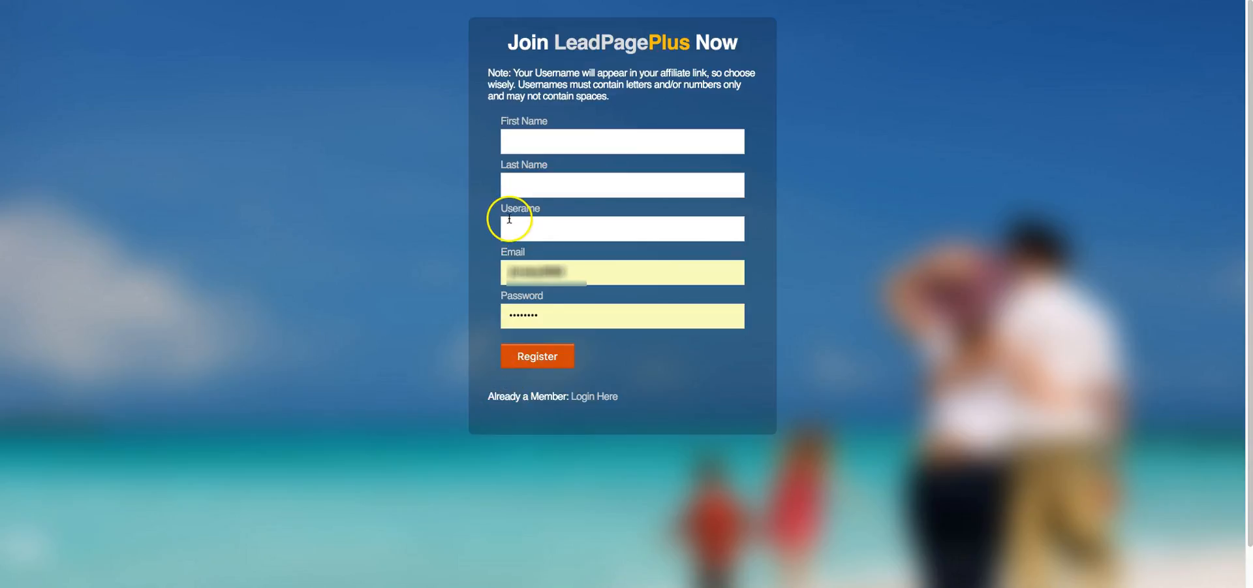
pyautogui.click(598, 396)
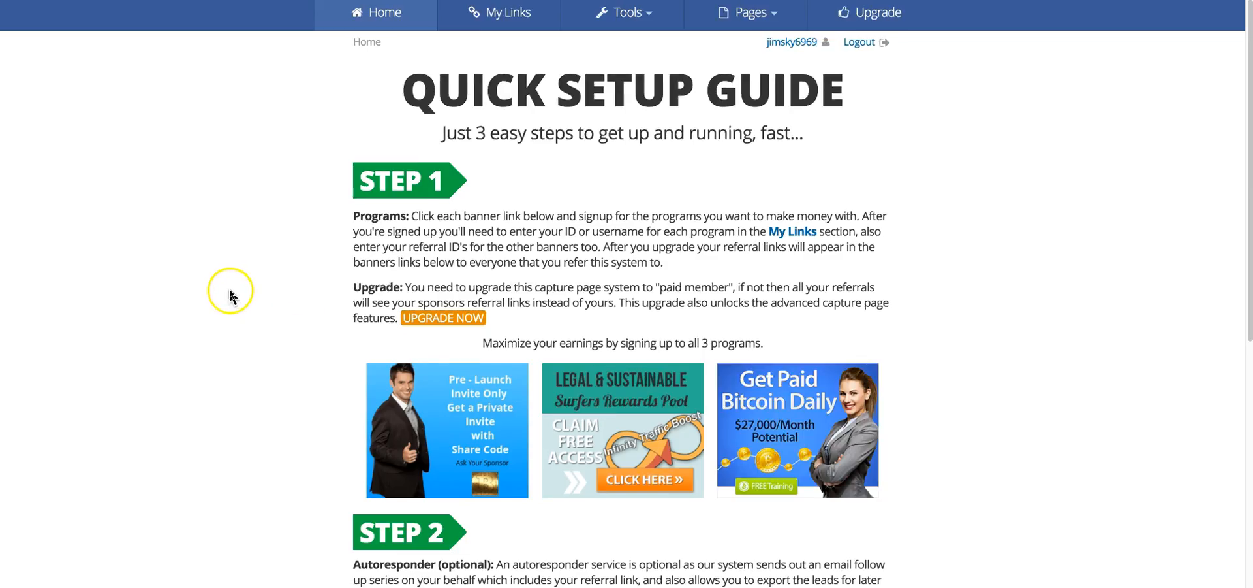
pyautogui.scroll(-3, 232, 297)
pyautogui.scroll(-5, 237, 301)
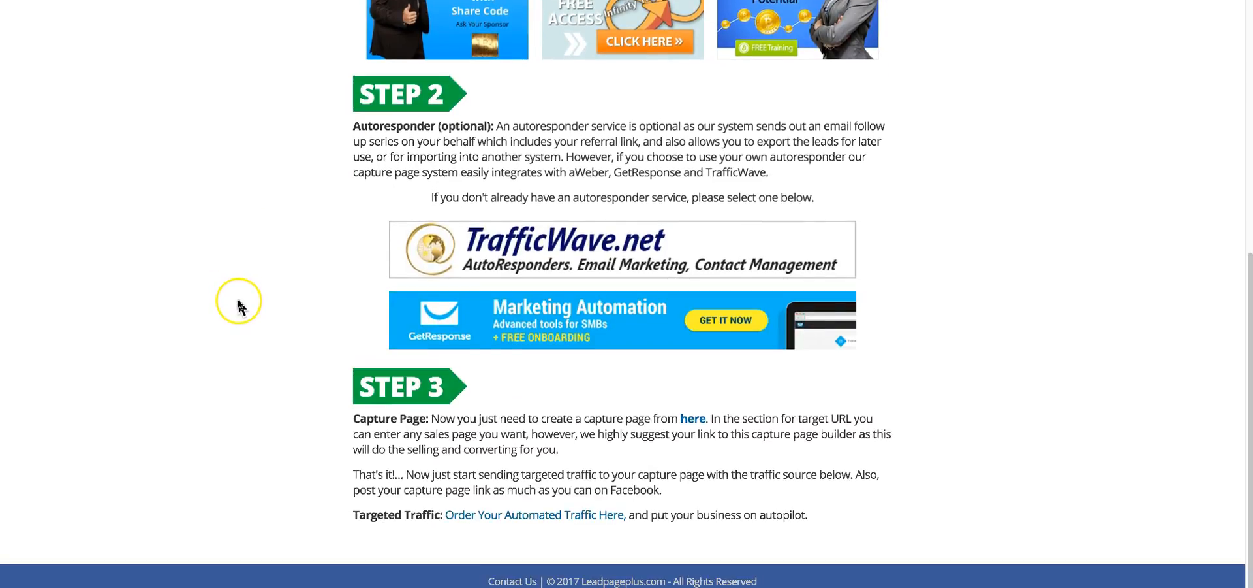
pyautogui.scroll(3, 237, 302)
pyautogui.scroll(5, 238, 308)
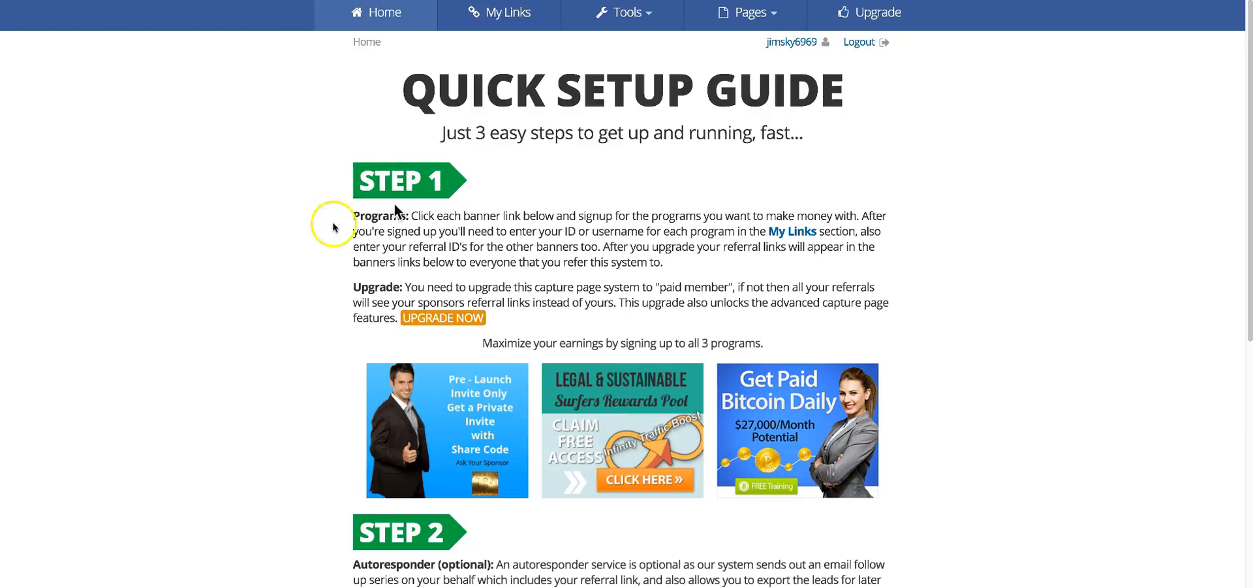
# Open the referral links page and review the username fields for Infinity Push, Infinity Traffic Boost and Bitcoin It UP.
pyautogui.click(789, 235)
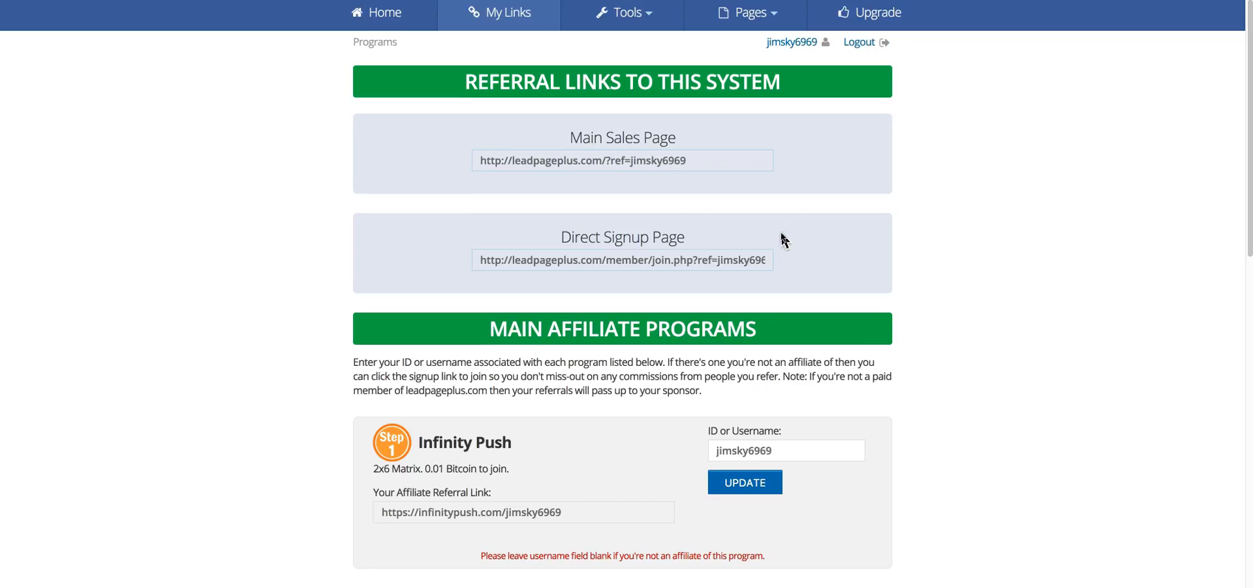
pyautogui.scroll(-3, 693, 312)
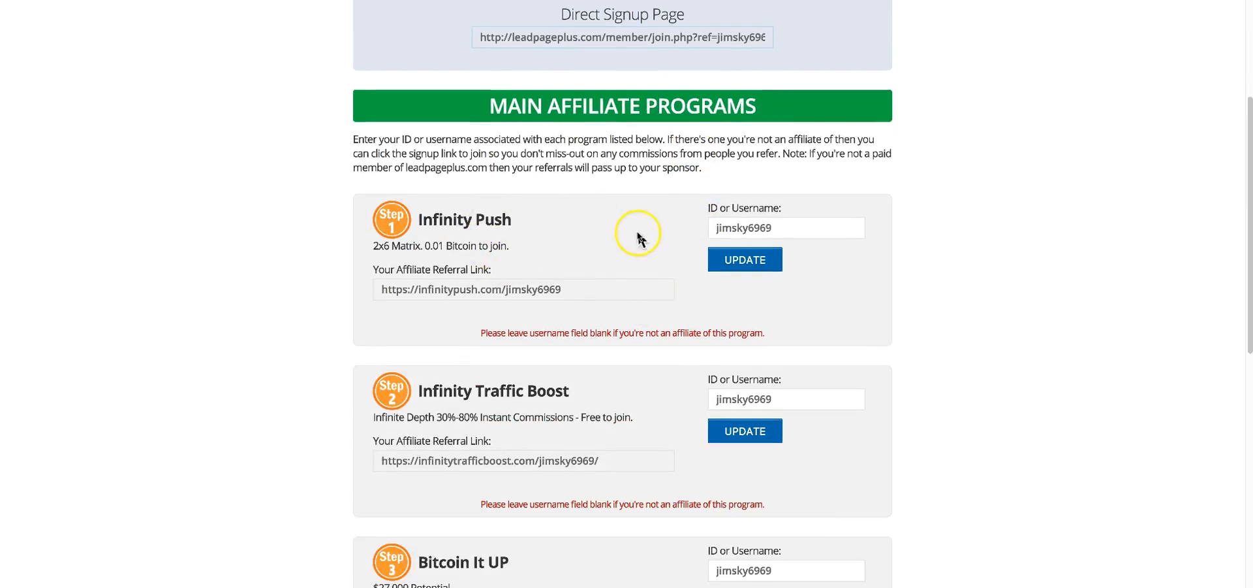
pyautogui.click(741, 261)
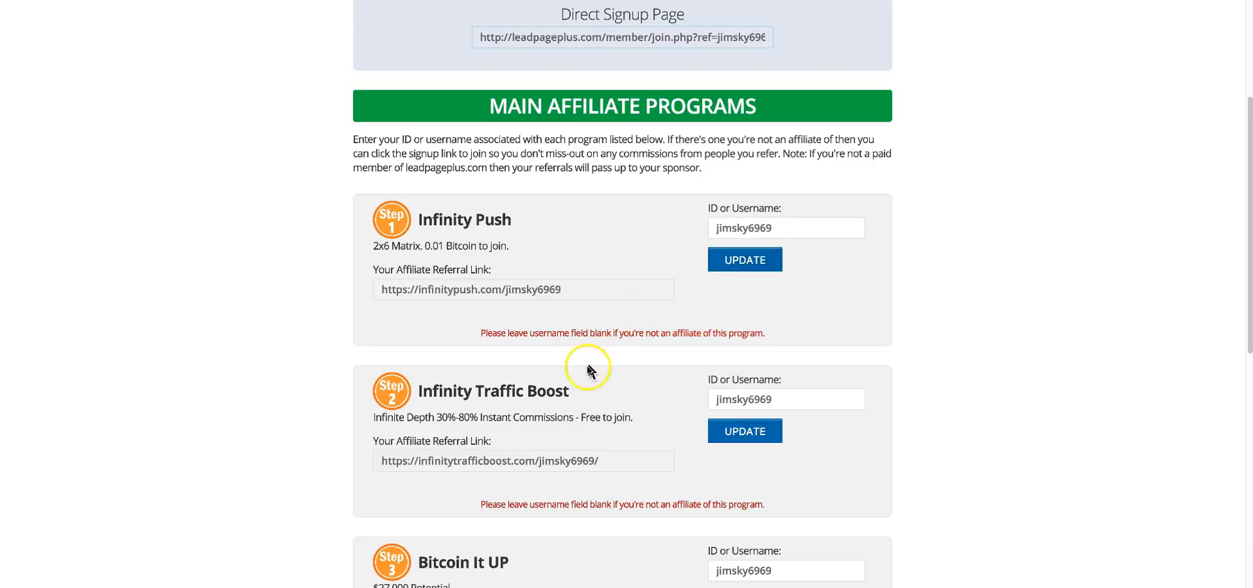
pyautogui.scroll(-2, 548, 411)
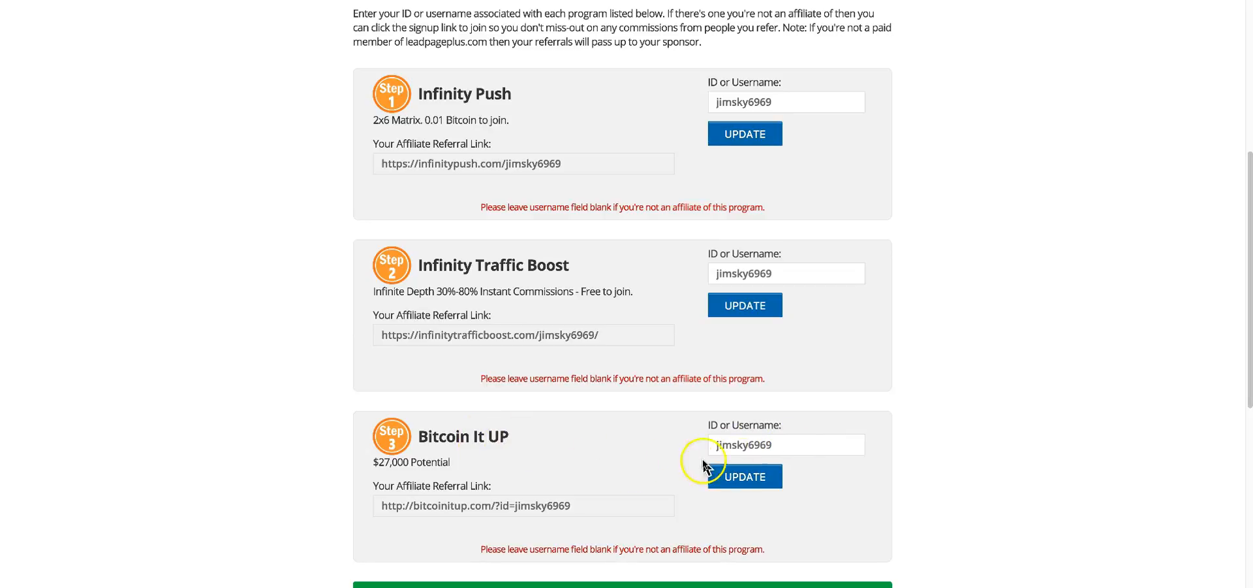
pyautogui.click(737, 483)
# Examine the TrafficWave and GetResponse entries under Additional Affiliate Programs, highlighting the TrafficWave username.
pyautogui.scroll(-5, 642, 469)
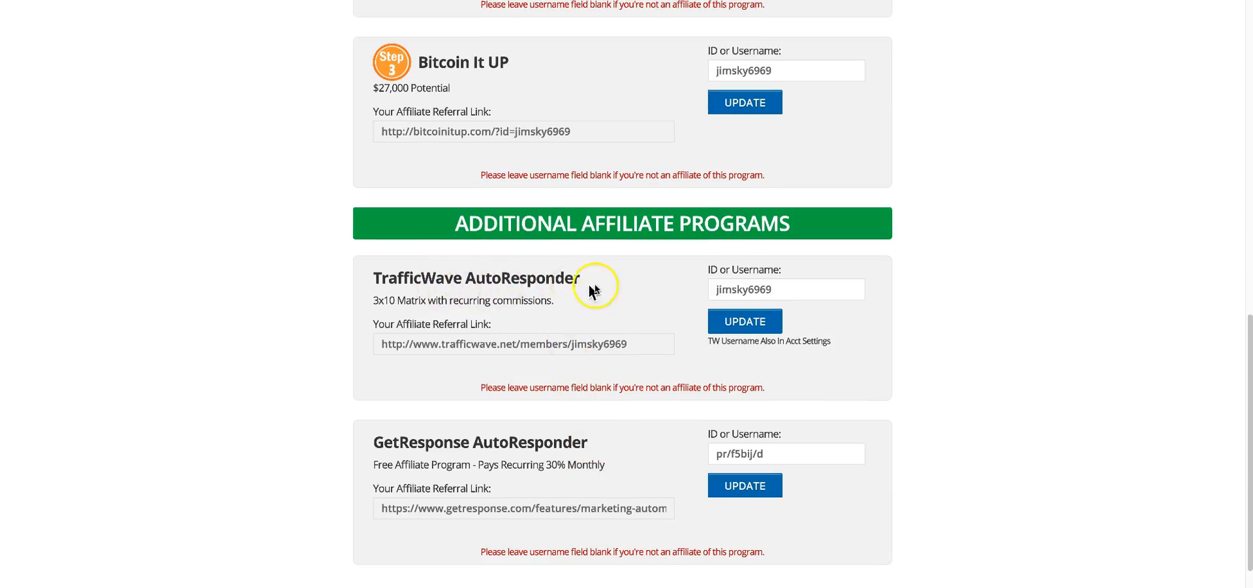
pyautogui.moveTo(775, 289); pyautogui.dragTo(761, 290)
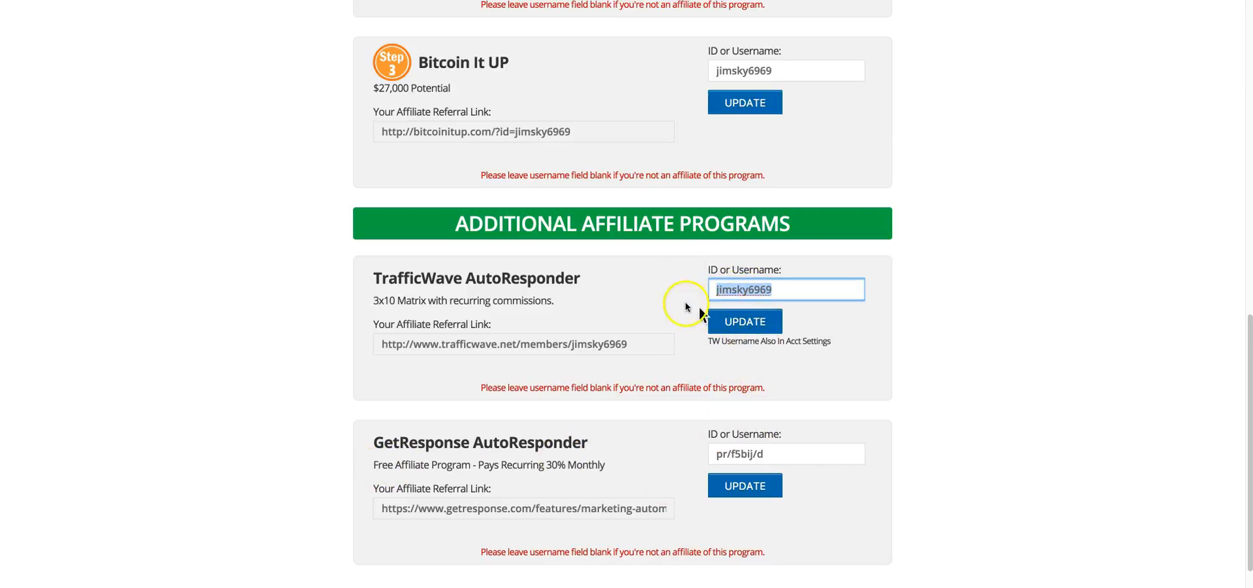
pyautogui.click(621, 279)
pyautogui.scroll(10, 620, 279)
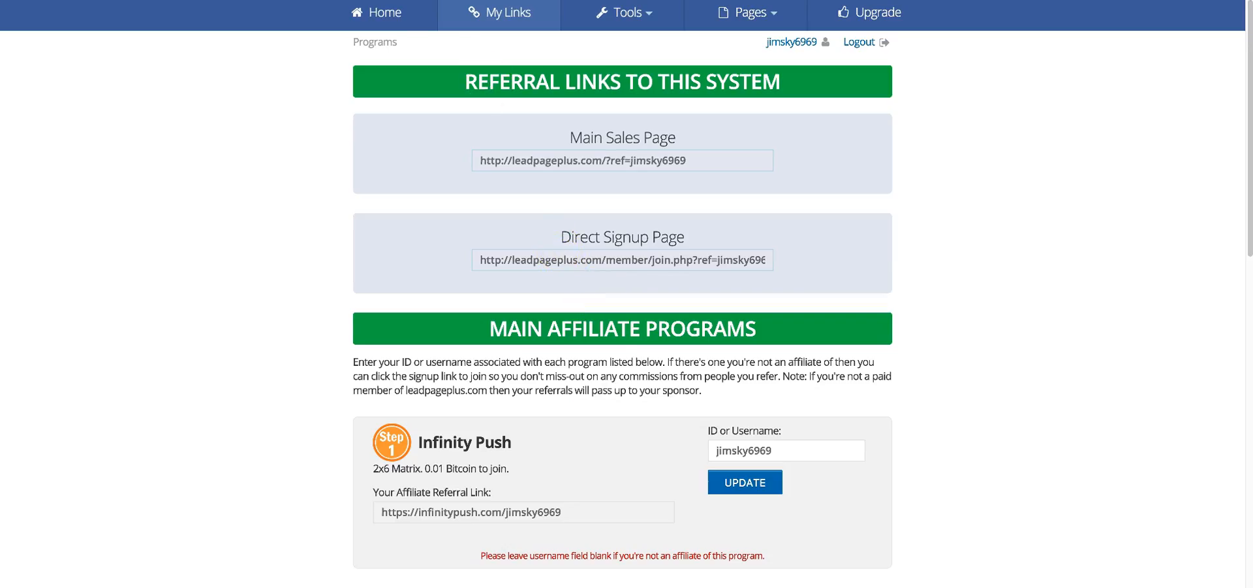
# Return to the Quick Setup Guide and review the autoresponder services offered in Step 2.
pyautogui.click(386, 13)
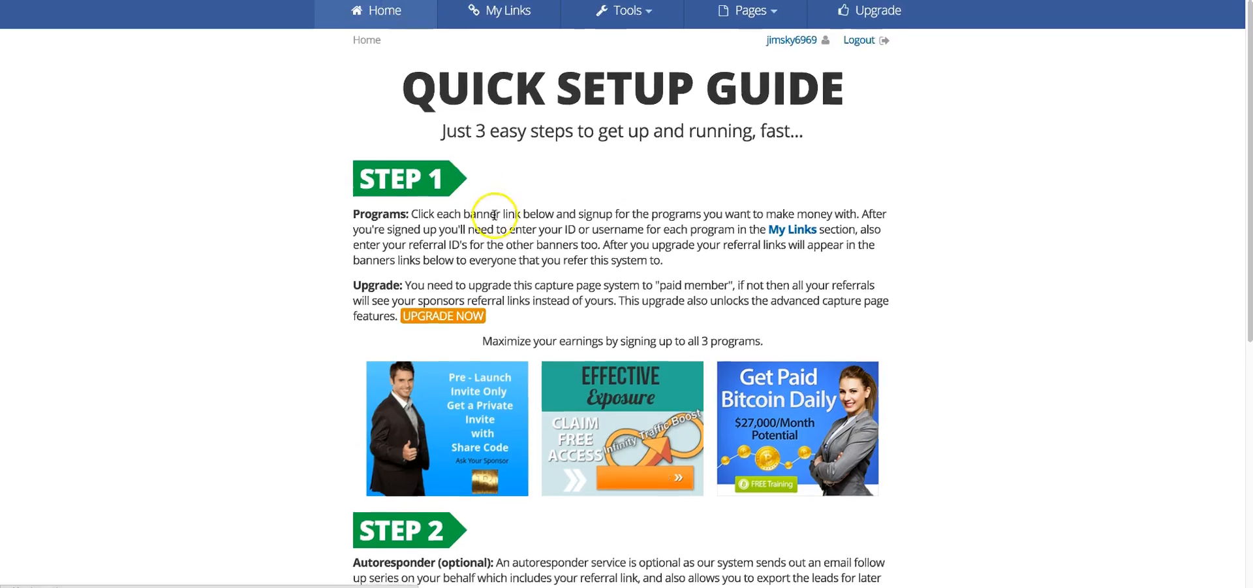
pyautogui.scroll(-7, 495, 214)
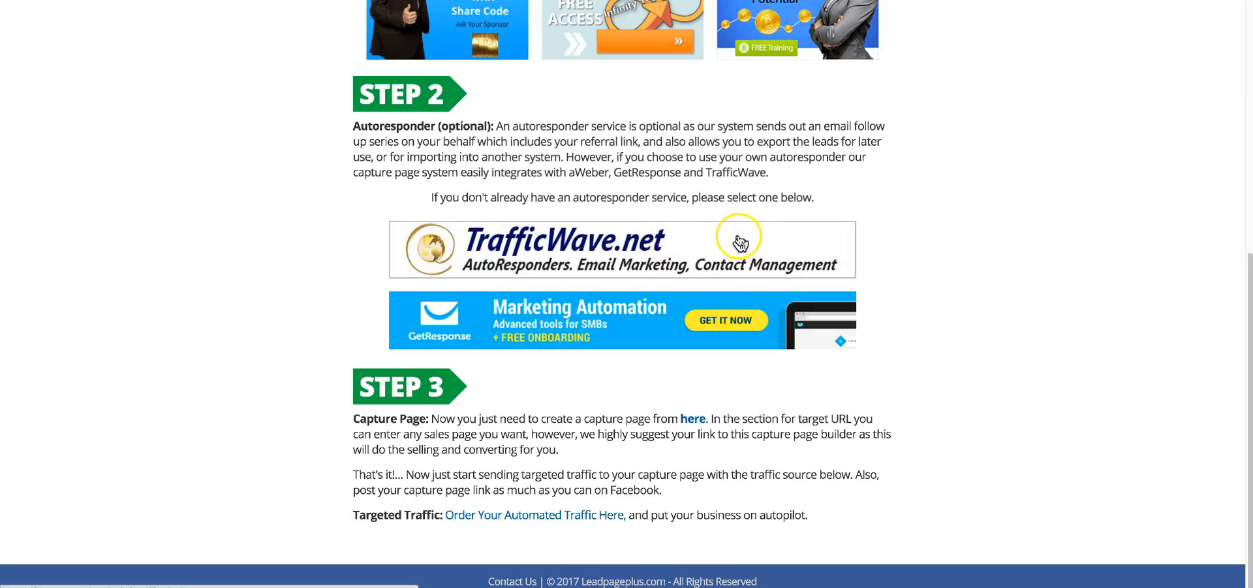
pyautogui.scroll(7, 636, 254)
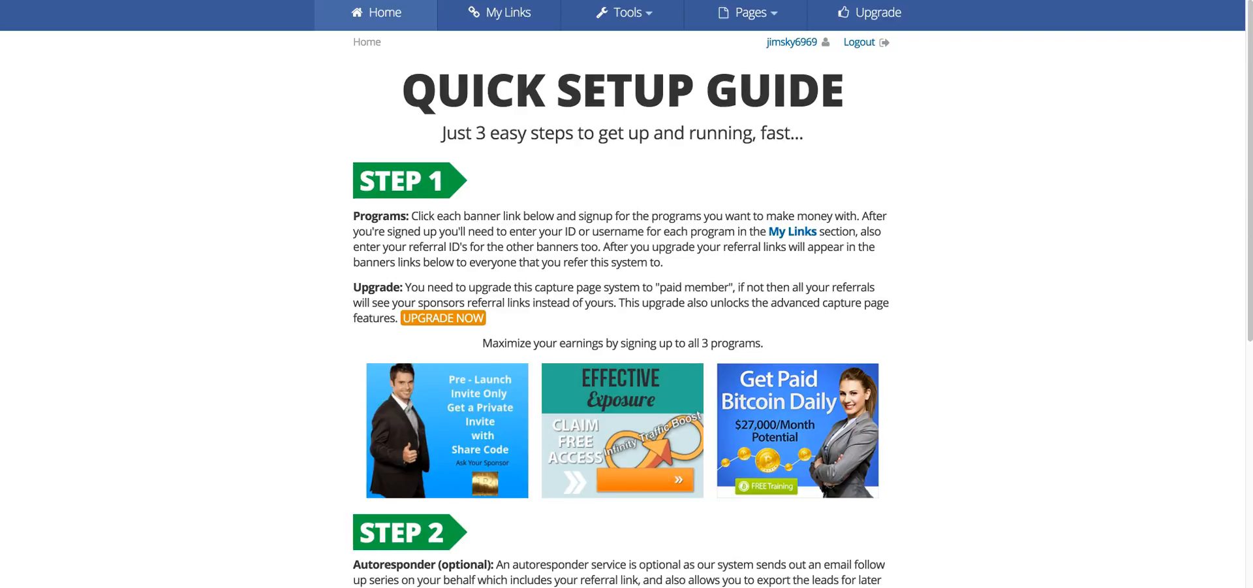
# Reopen the referral links page and look through all the main and additional affiliate programs again.
pyautogui.click(91, 0)
pyautogui.scroll(-5, 608, 237)
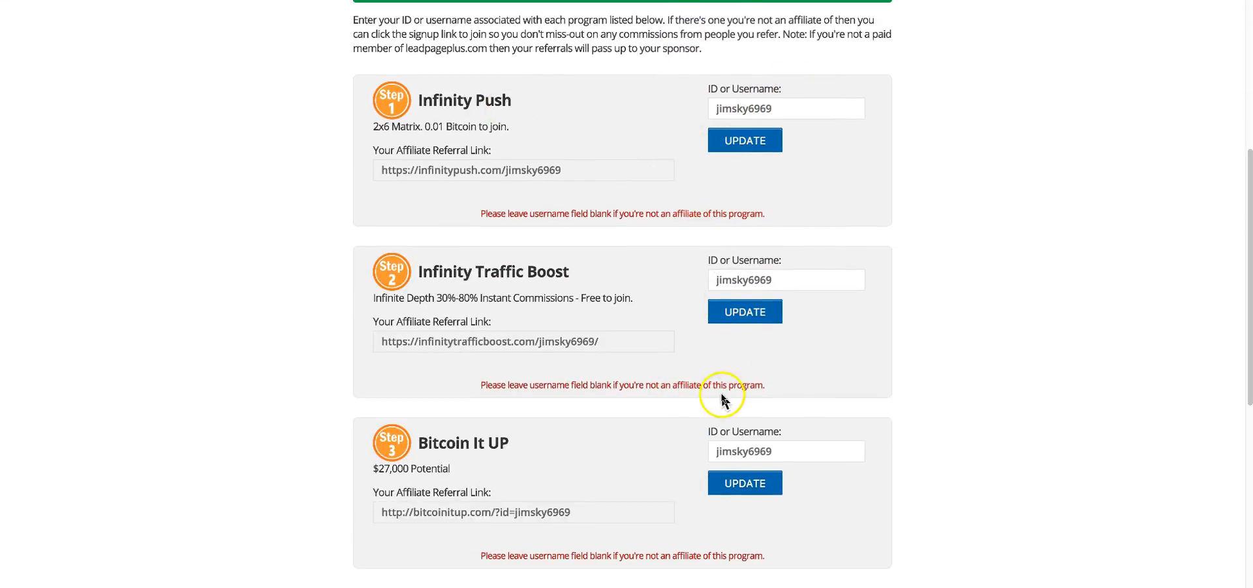
pyautogui.scroll(-5, 722, 397)
pyautogui.scroll(10, 718, 393)
# Look at the Step 1 program banners on the home page and open the account details.
pyautogui.click(367, 26)
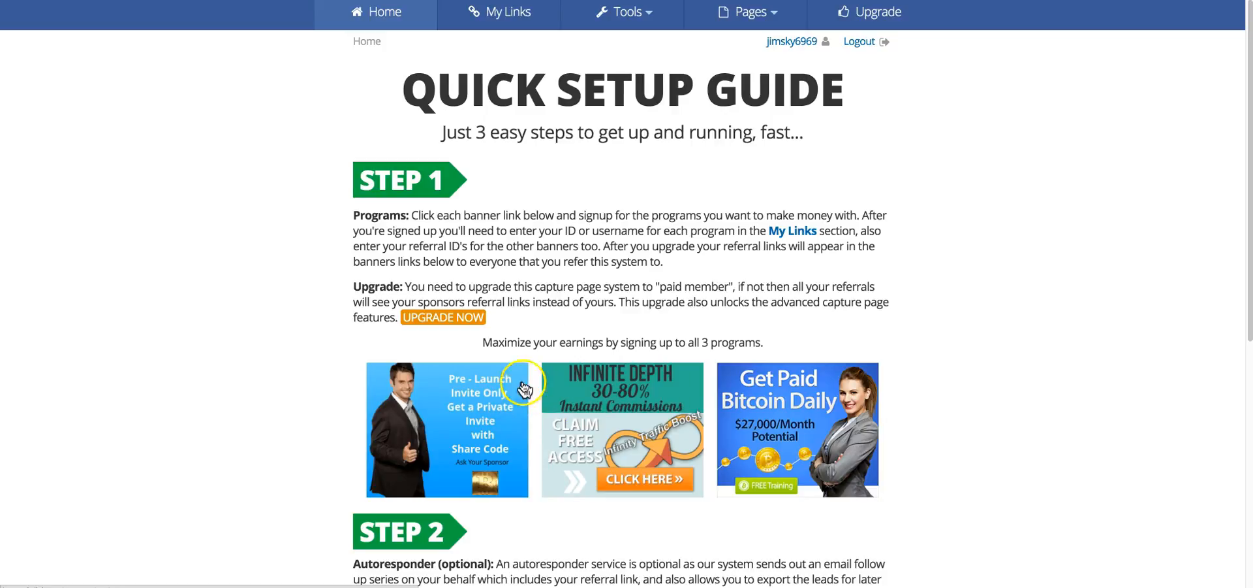
pyautogui.click(485, 432)
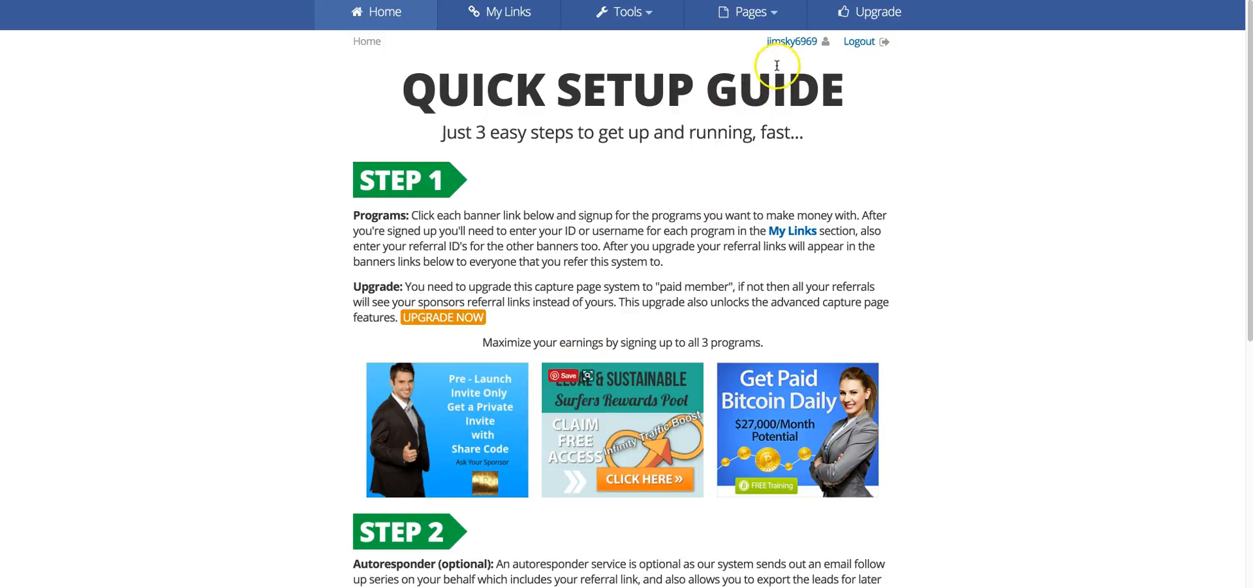
pyautogui.click(785, 42)
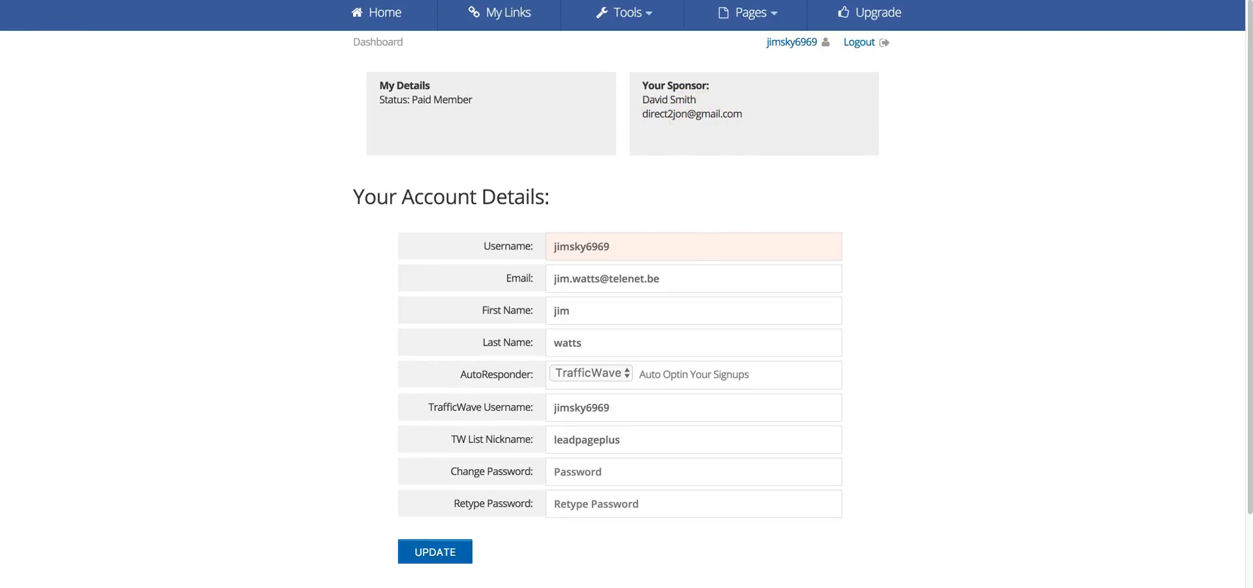
# Go back to the Quick Setup Guide and review the autoresponder and capture page instructions in Steps 2 and 3.
pyautogui.click(14, 0)
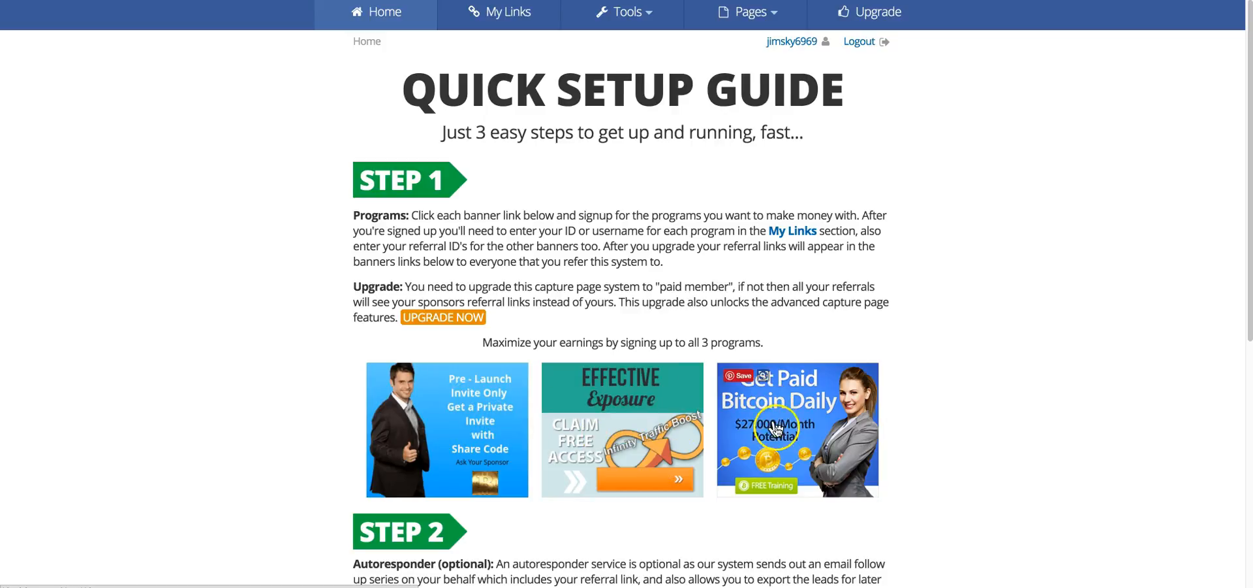
pyautogui.scroll(-4, 847, 507)
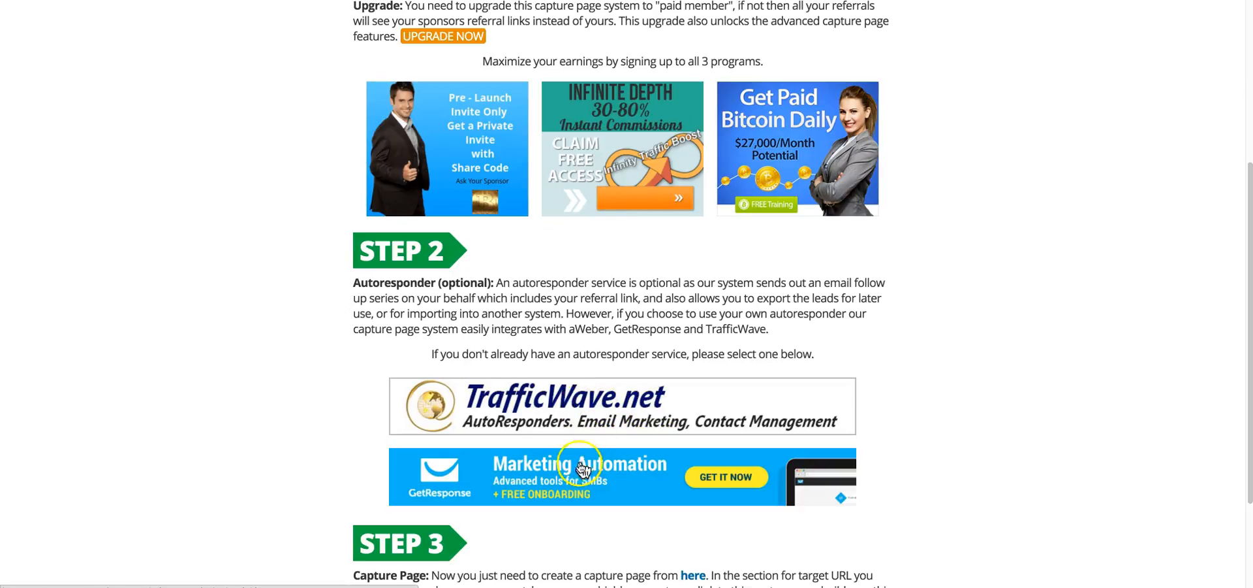
pyautogui.scroll(-2, 607, 484)
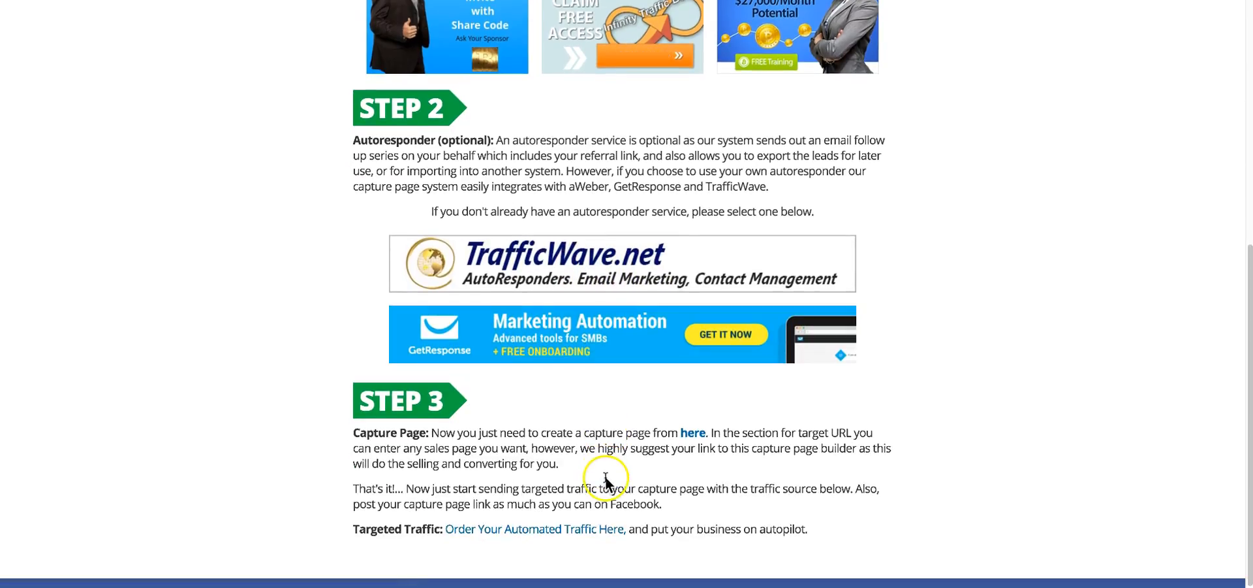
pyautogui.scroll(6, 605, 483)
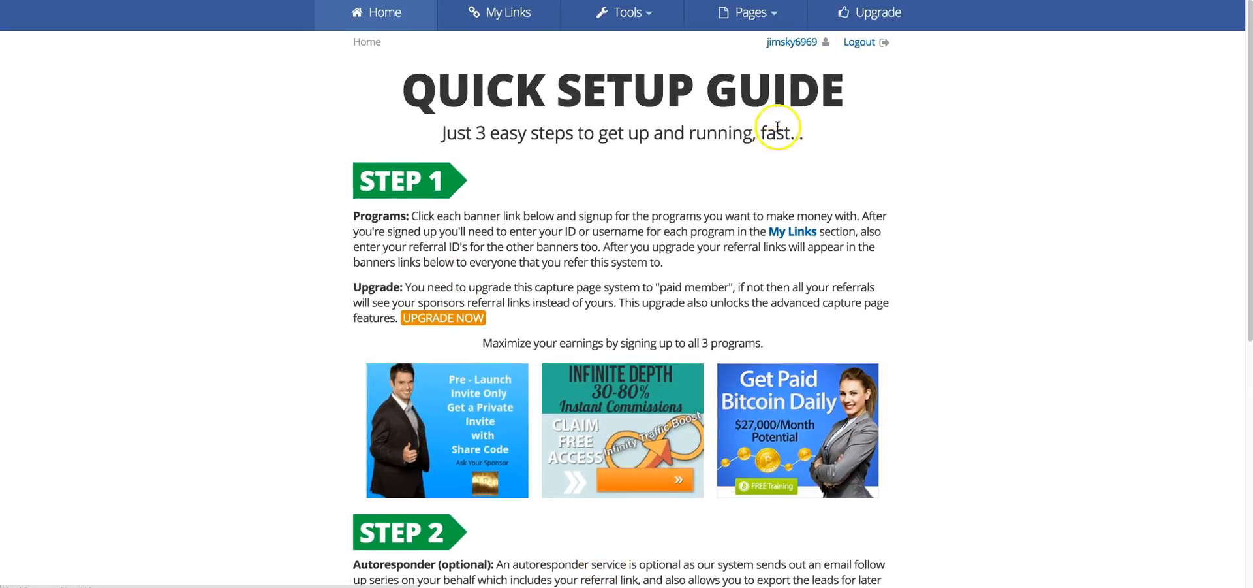
# Open the account details and select TrafficWave as the AutoResponder for opting in signups.
pyautogui.click(751, 10)
pyautogui.click(791, 40)
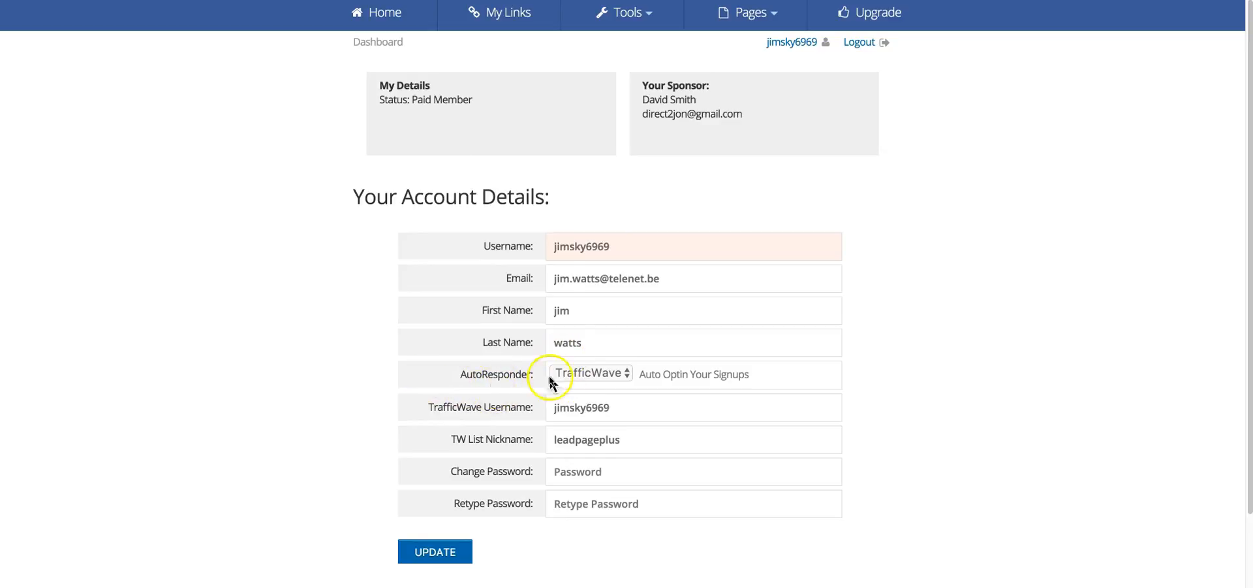
pyautogui.click(620, 376)
pyautogui.click(591, 411)
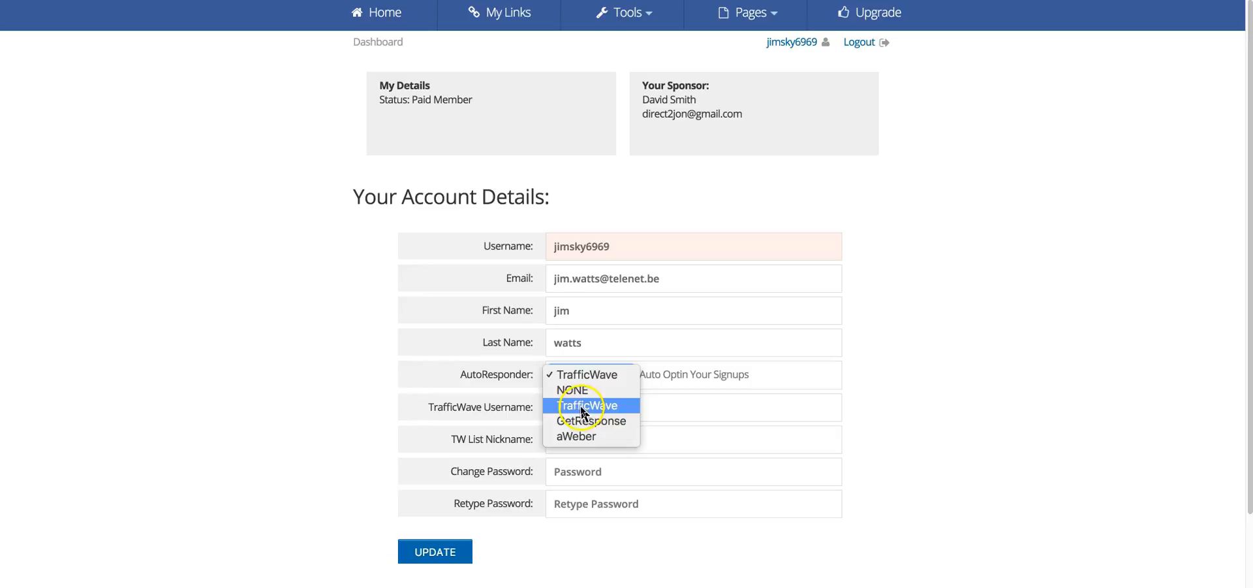
pyautogui.click(586, 407)
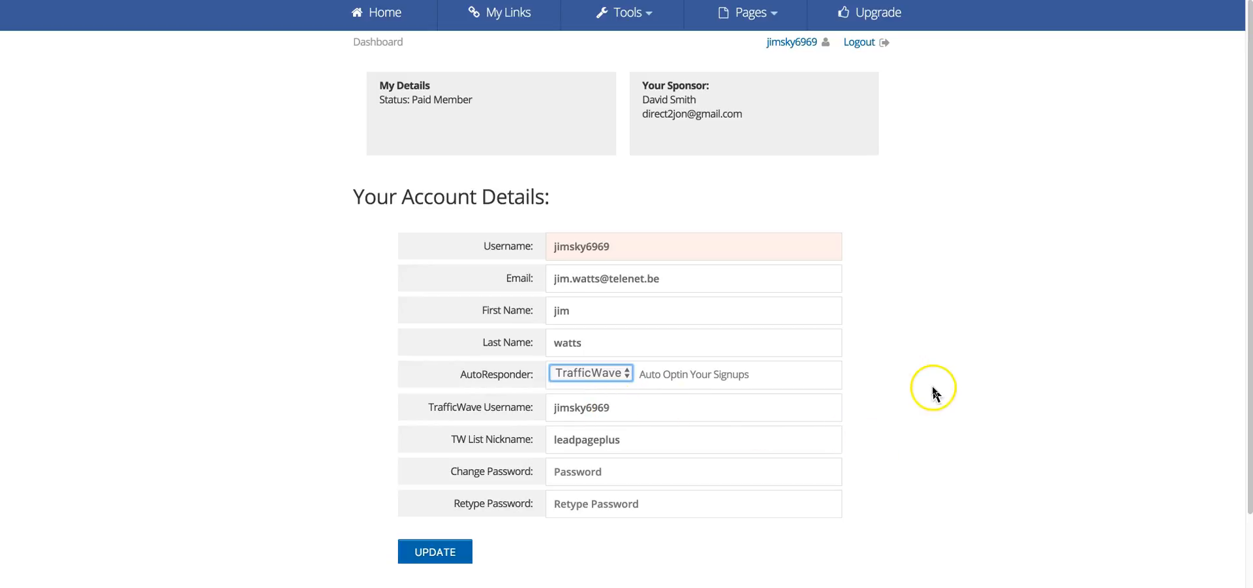
# Examine the TrafficWave username and highlight the TW List Nickname in the account details, and return to the Quick Setup Guide.
pyautogui.scroll(-2, 936, 392)
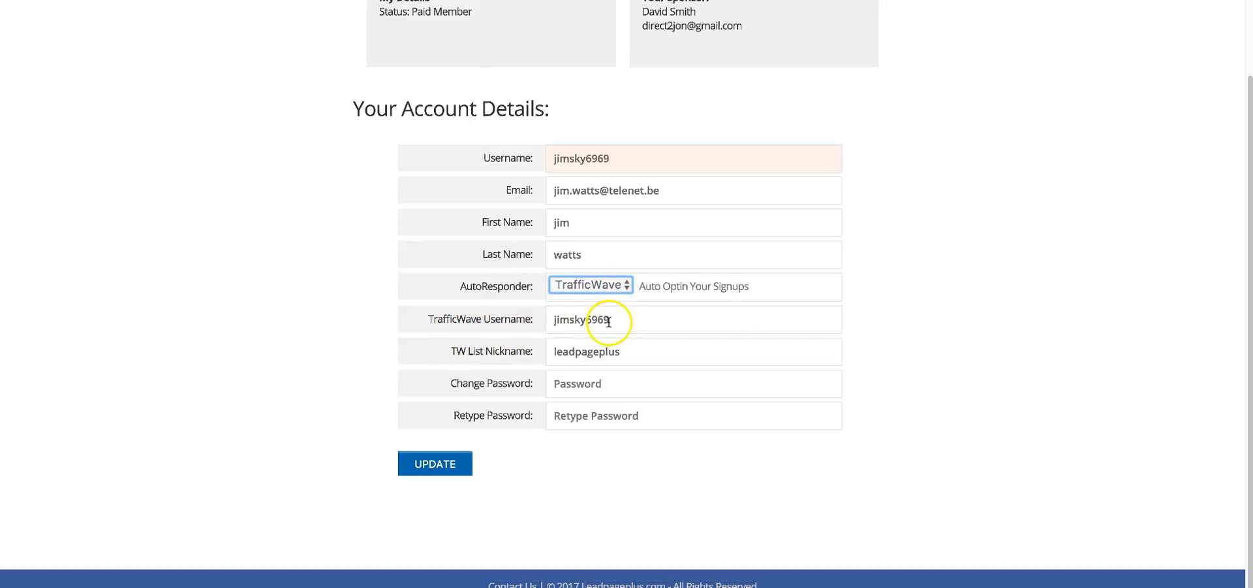
pyautogui.click(618, 353)
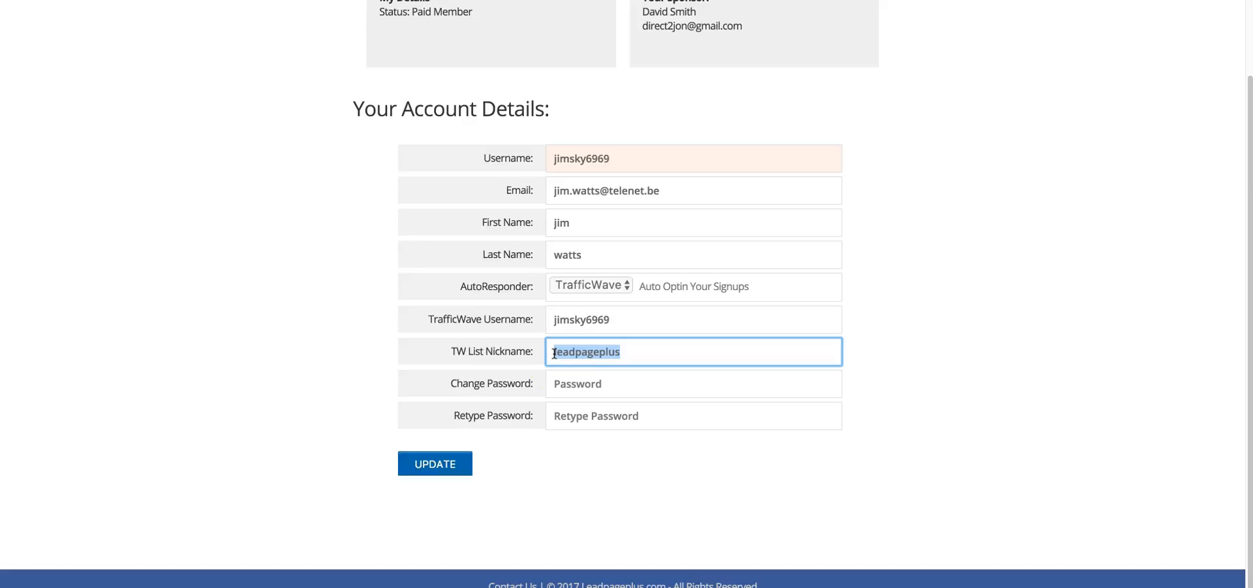
pyautogui.click(578, 452)
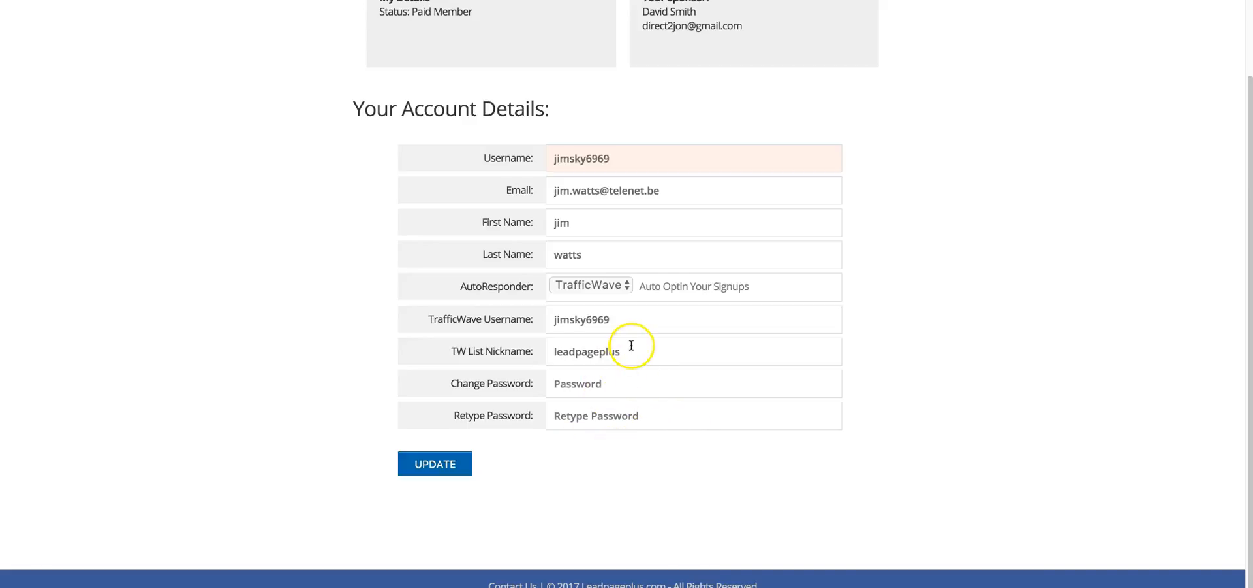
pyautogui.moveTo(624, 353); pyautogui.dragTo(553, 352)
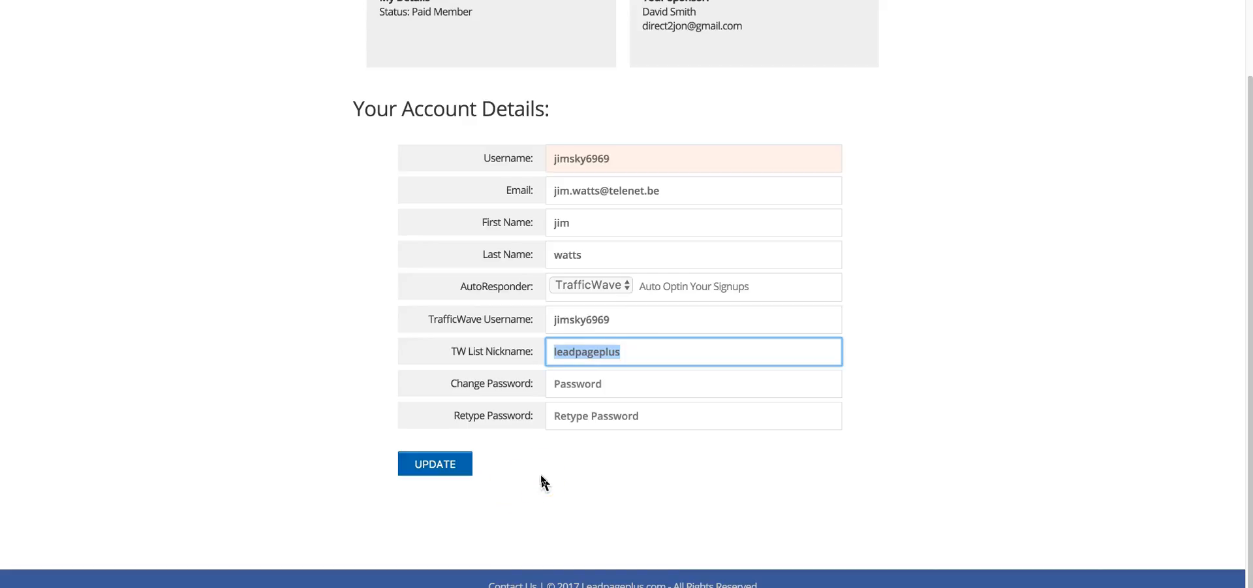
pyautogui.scroll(2, 543, 486)
pyautogui.scroll(-2, 544, 486)
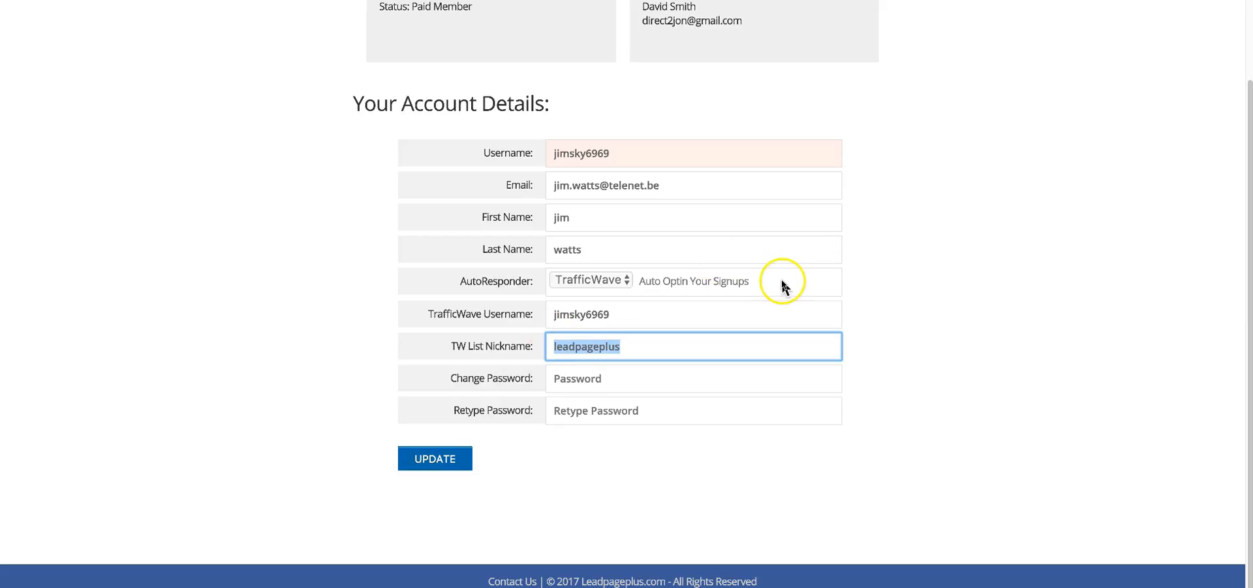
pyautogui.scroll(2, 825, 256)
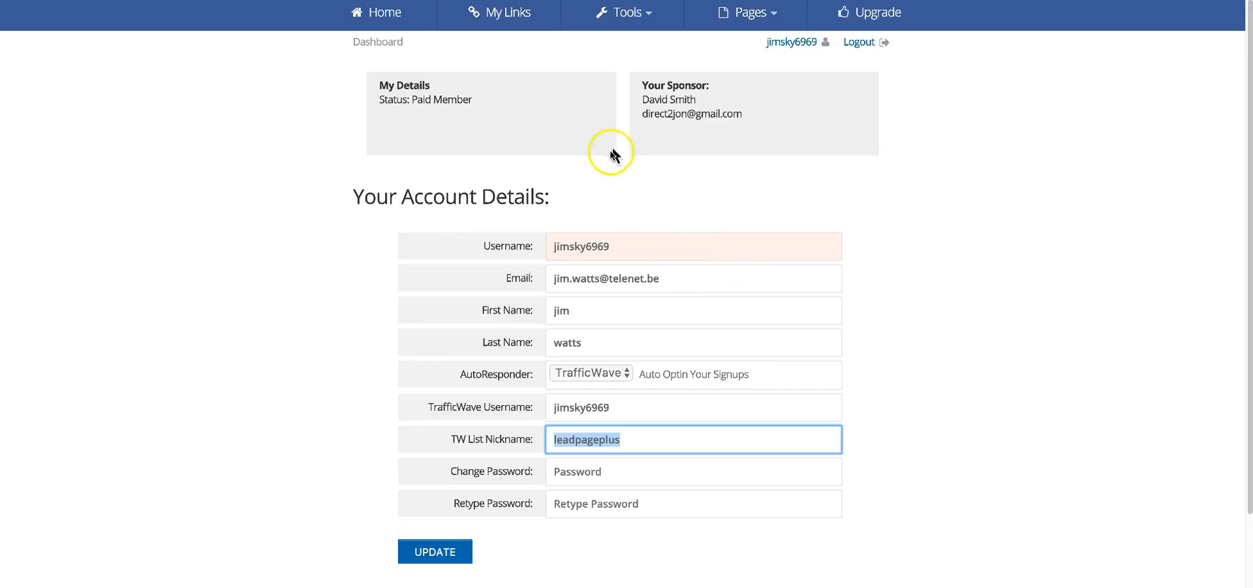
pyautogui.click(397, 13)
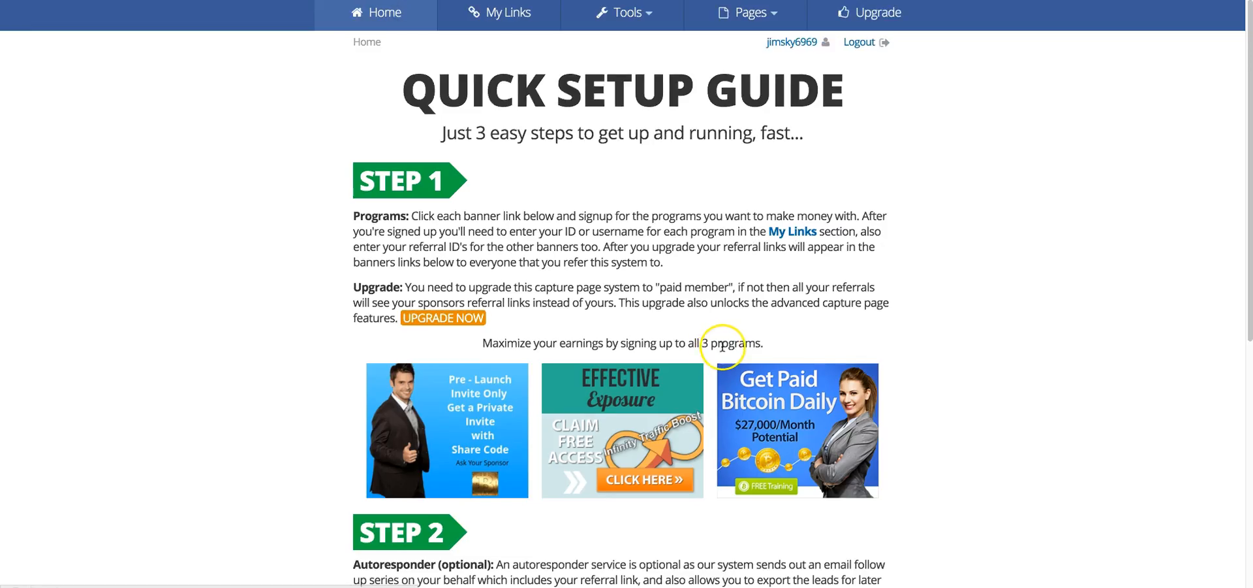
# Review the three steps of the Quick Setup Guide and open the capture page templates linked in Step 3.
pyautogui.scroll(-4, 722, 346)
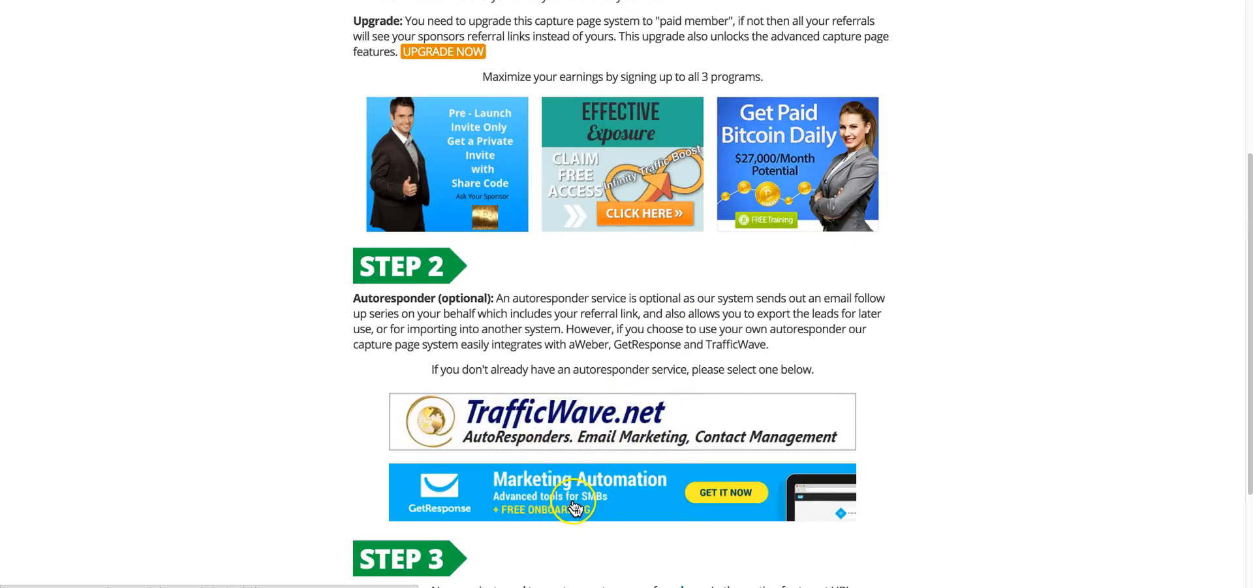
pyautogui.scroll(-3, 574, 508)
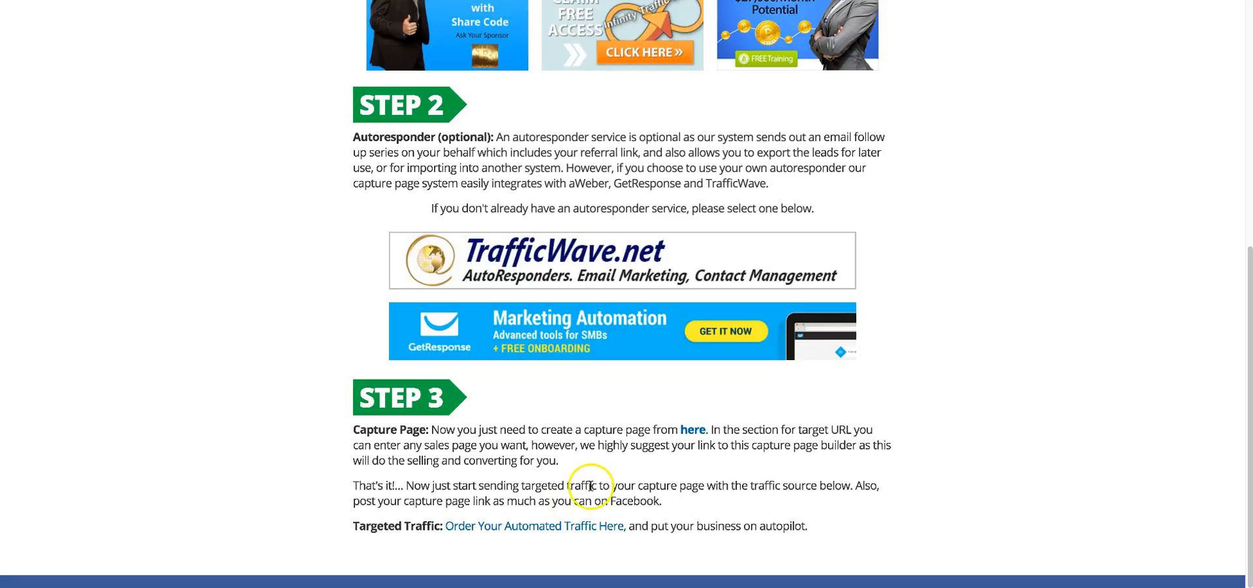
pyautogui.scroll(8, 648, 462)
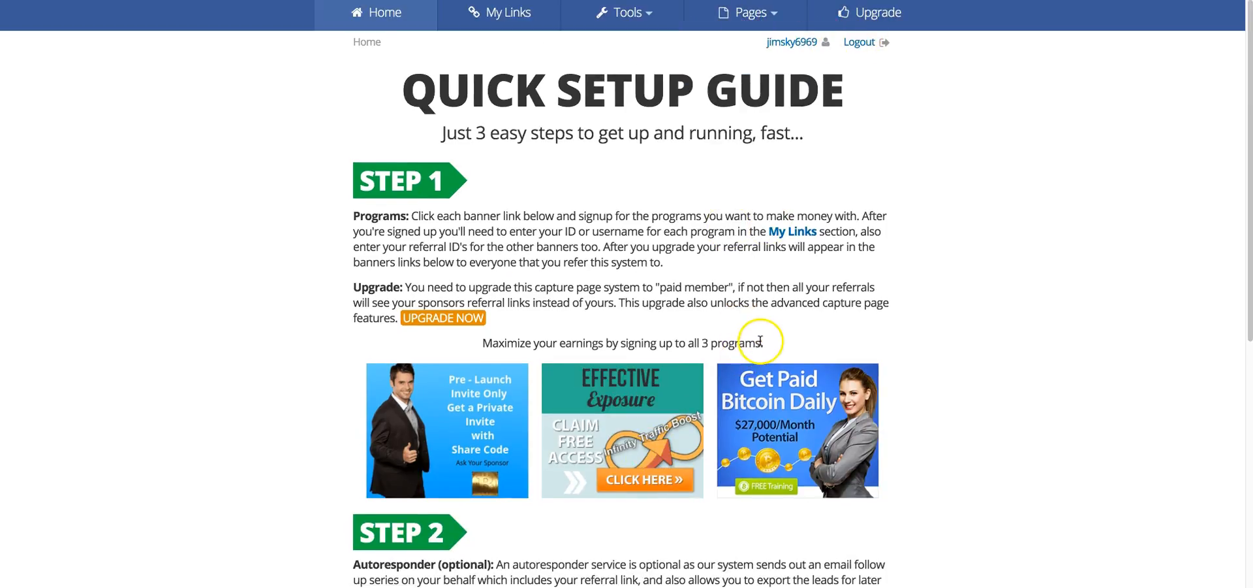
pyautogui.scroll(-8, 748, 340)
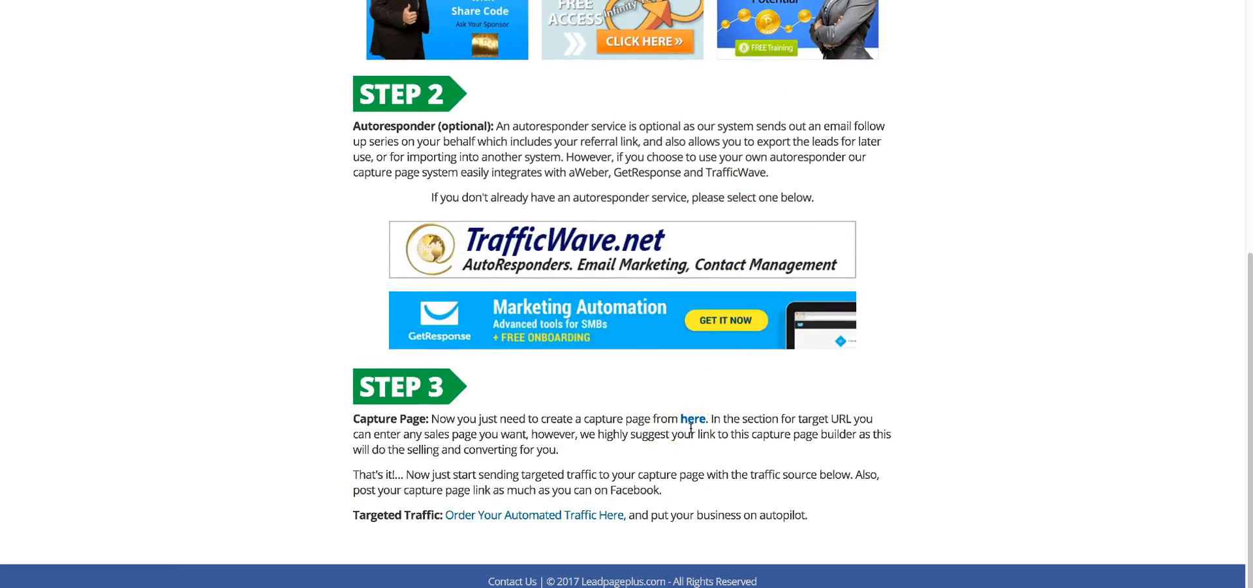
pyautogui.click(696, 420)
pyautogui.click(680, 408)
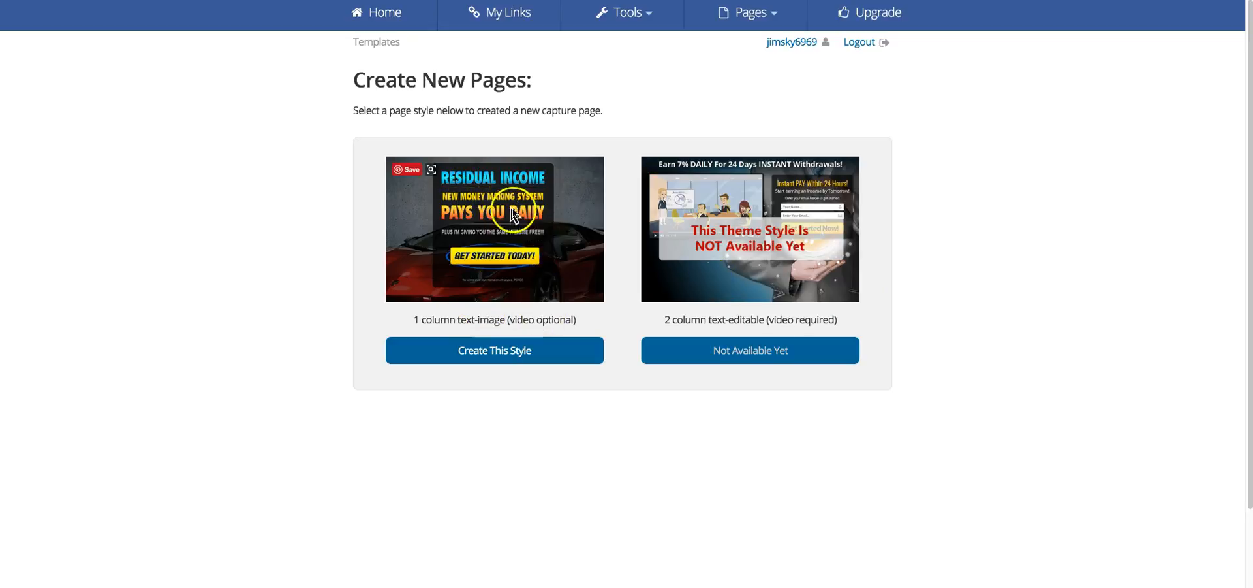
# Start a capture page in the 1 column text-image style and enter the page title "bitcoin it up".
pyautogui.click(499, 354)
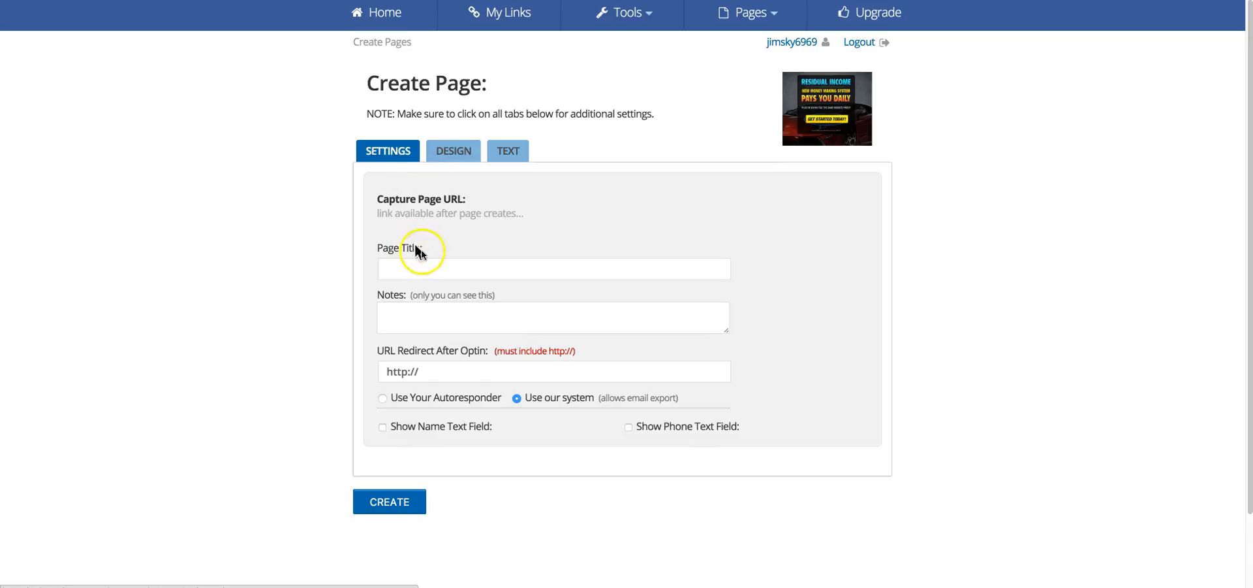
pyautogui.click(404, 270)
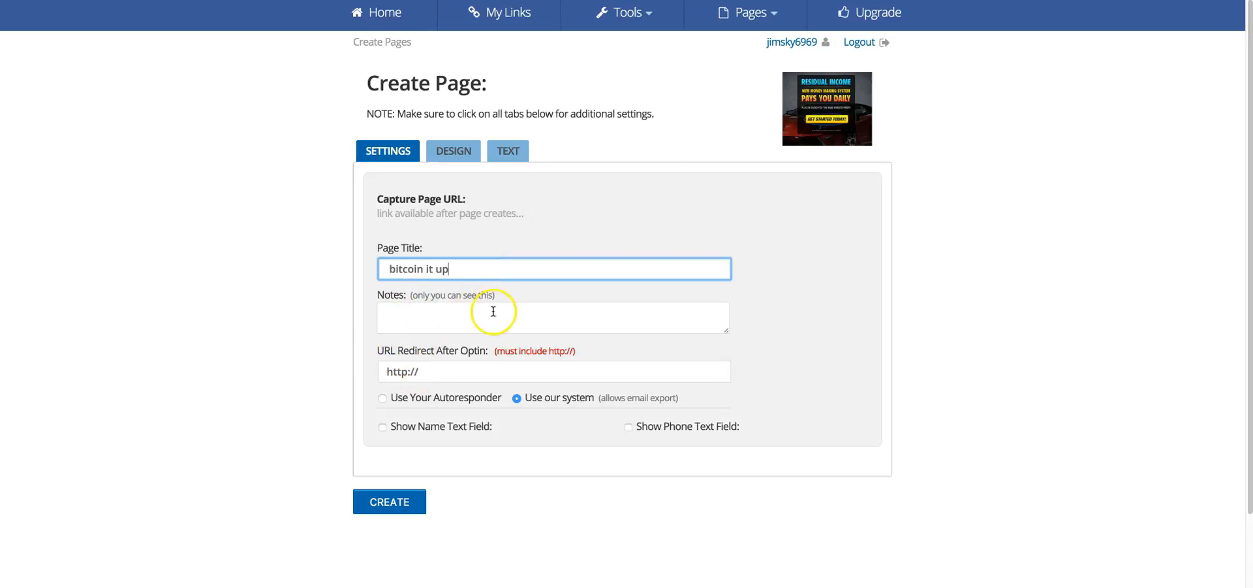
pyautogui.click(406, 316)
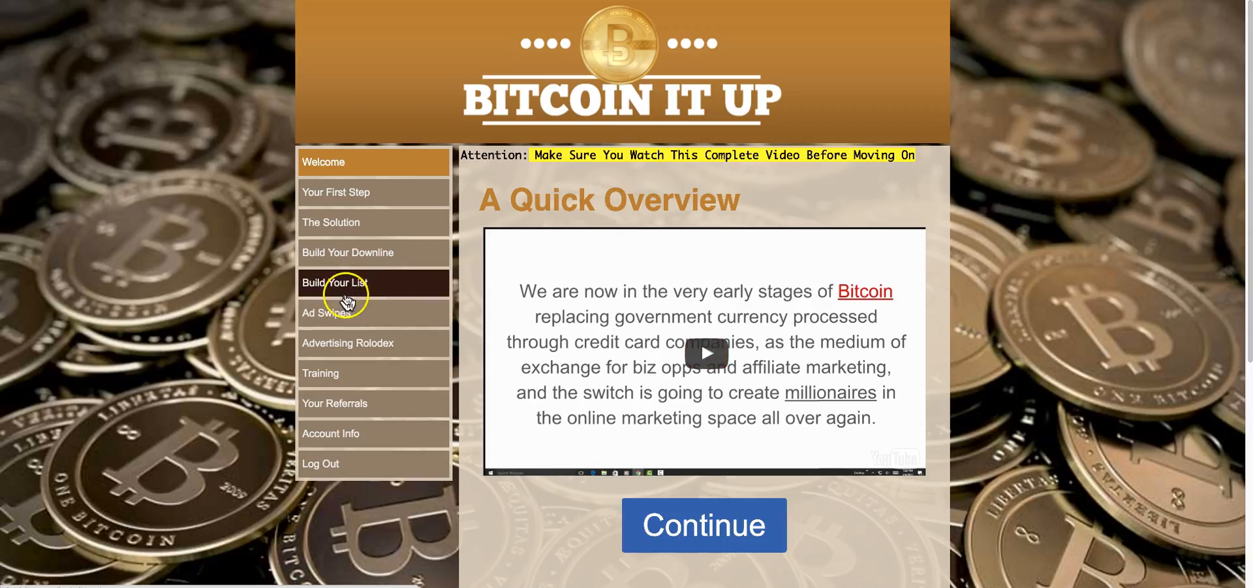
# Switch to the Bitcoin It Up site, open Ad Swipes and copy the example referral link with the ref tracking tag.
pyautogui.click(342, 315)
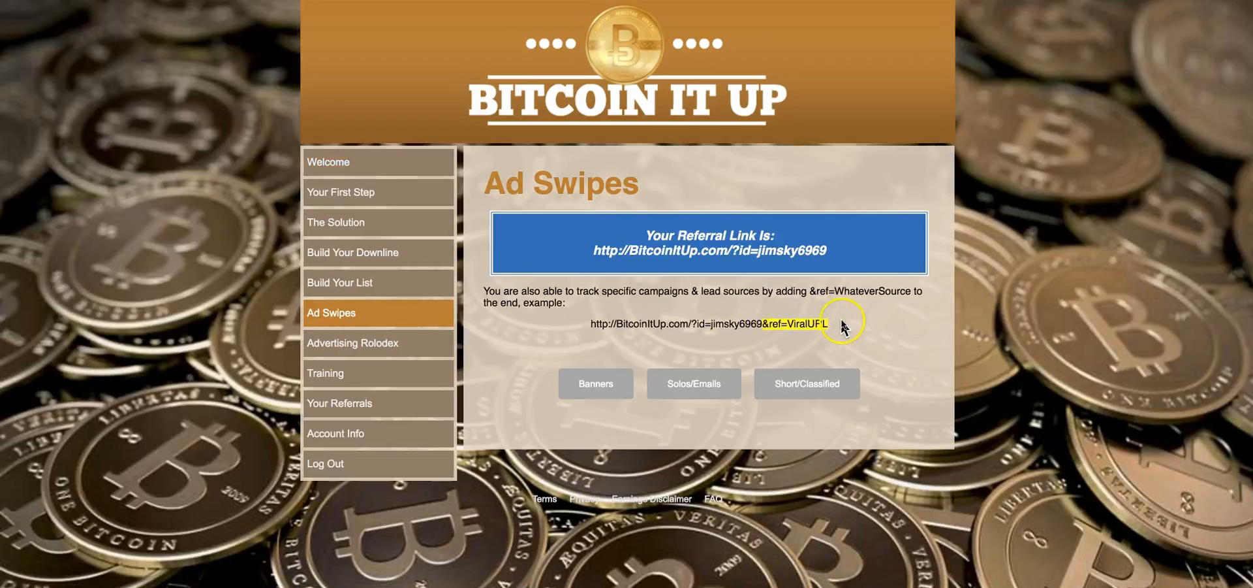
pyautogui.tripleClick(722, 320)
pyautogui.rightClick(621, 323)
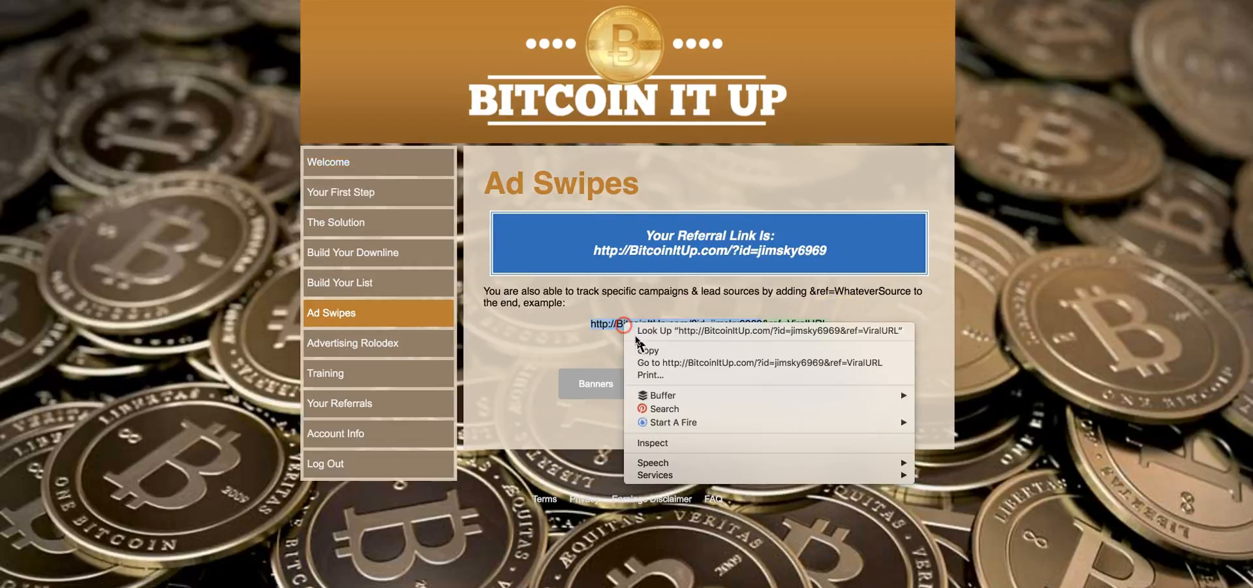
pyautogui.click(645, 352)
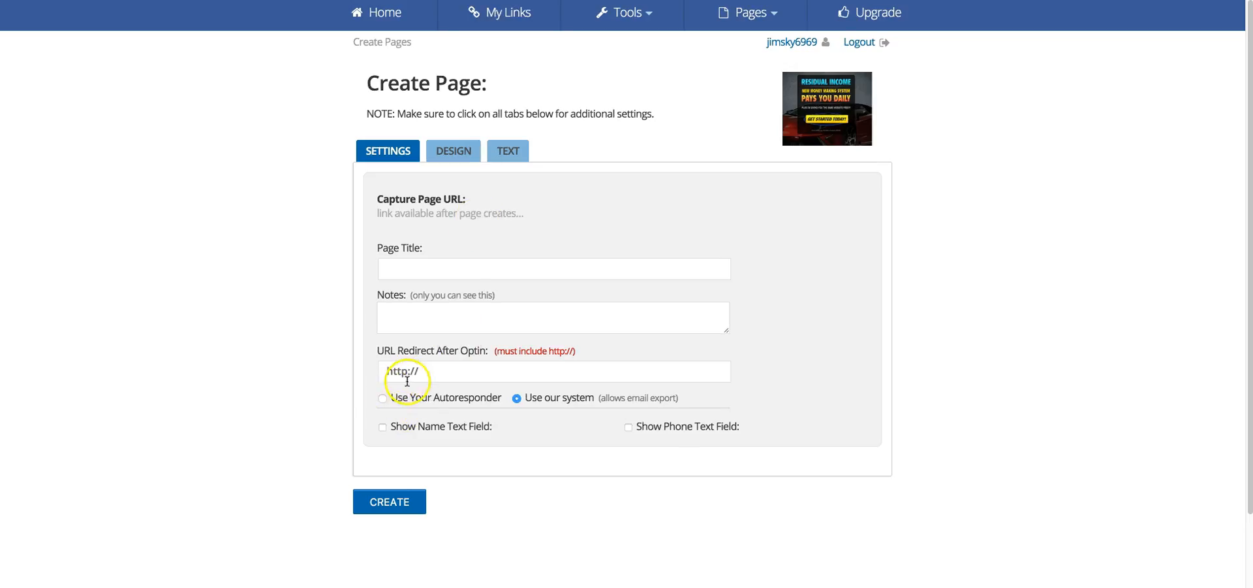
# Replace the URL Redirect After Optin with the copied BitcoinItUp.com referral link and change its ref value to leadpage.
pyautogui.moveTo(438, 369); pyautogui.dragTo(381, 366)
pyautogui.hotkey('ctrl', 'v')
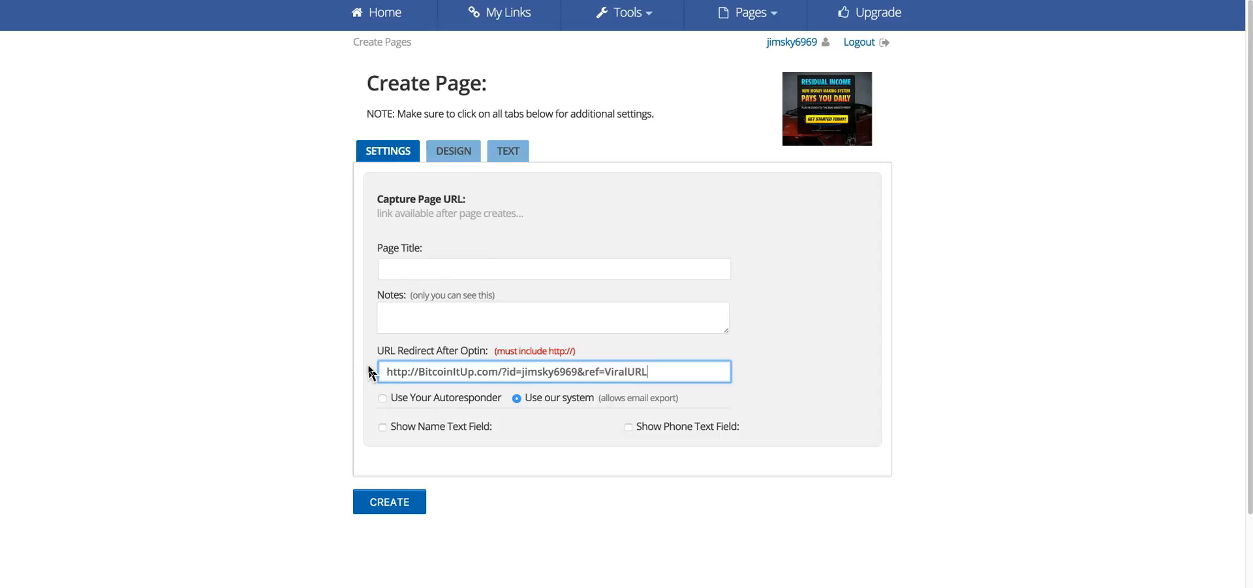
pyautogui.moveTo(645, 371); pyautogui.dragTo(609, 371)
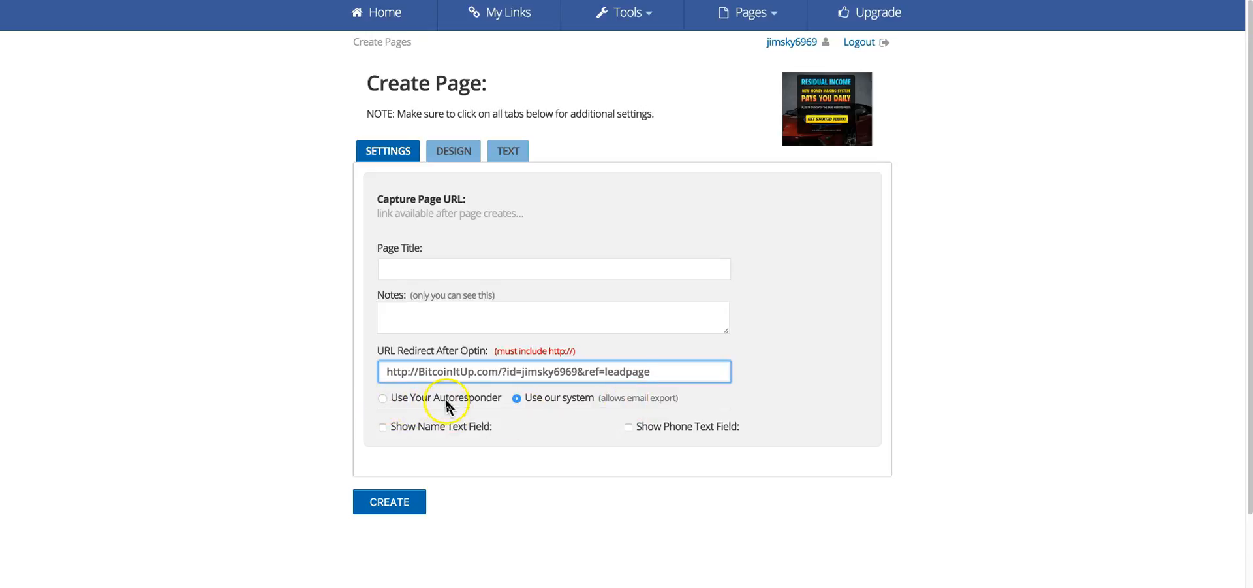
# Set the capture page to use your own autoresponder and select TrafficWave as the service.
pyautogui.click(382, 398)
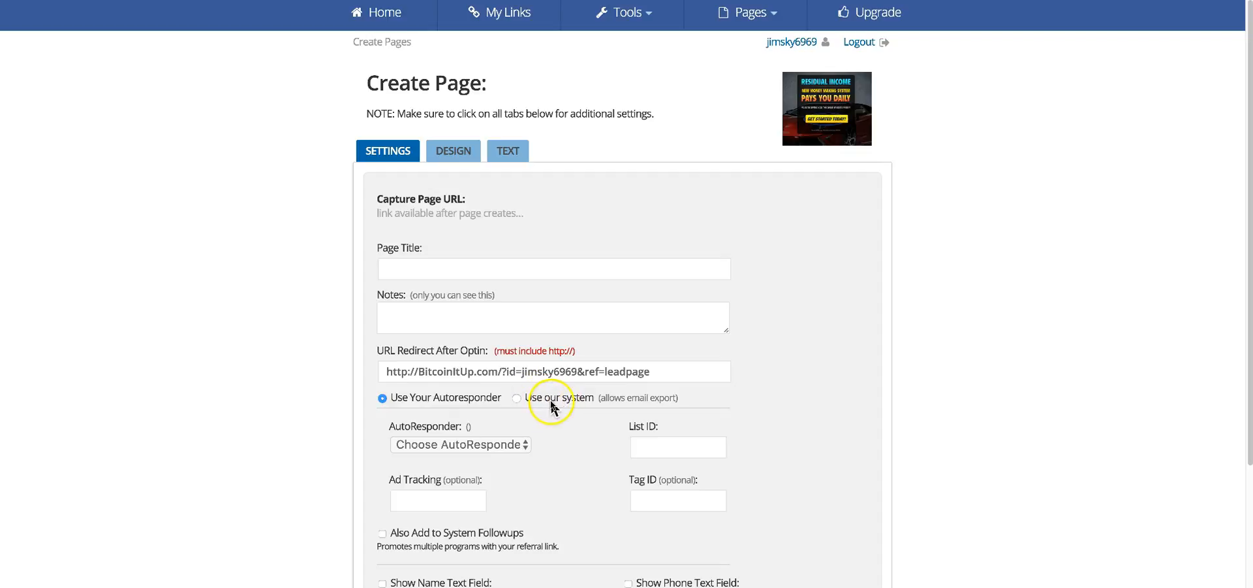
pyautogui.scroll(-1, 557, 434)
pyautogui.scroll(-2, 557, 433)
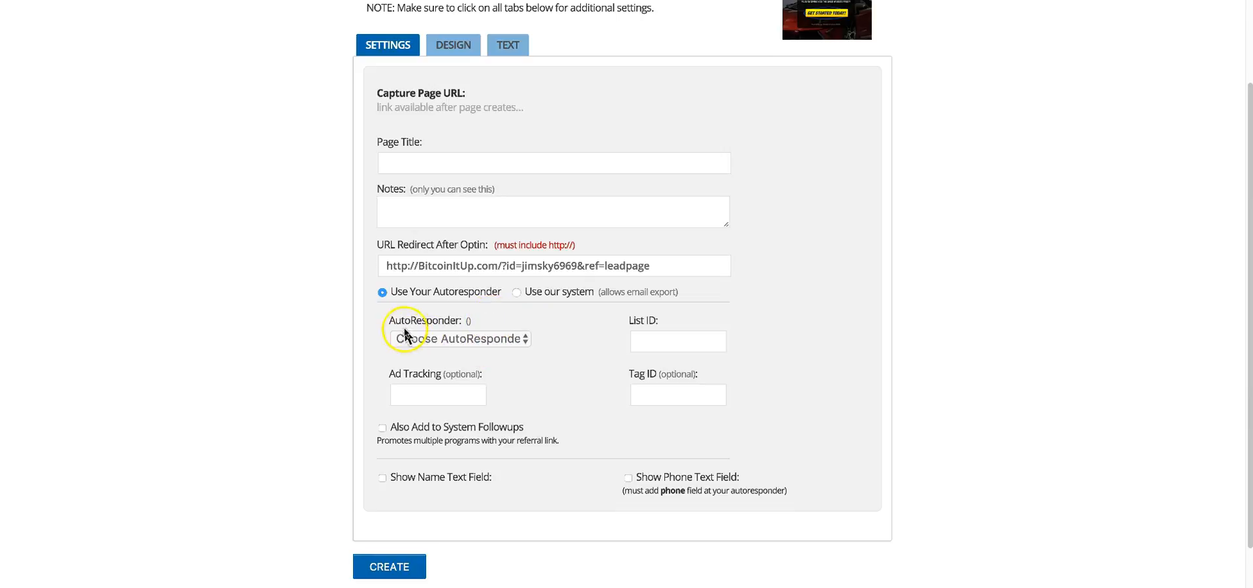
pyautogui.click(525, 340)
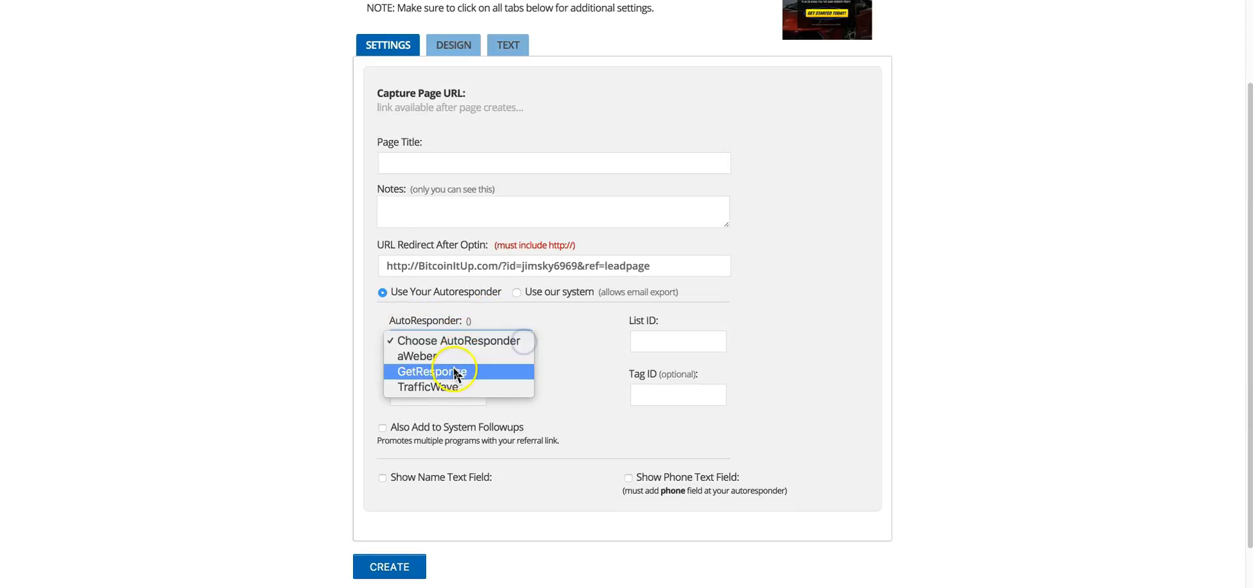
pyautogui.click(427, 387)
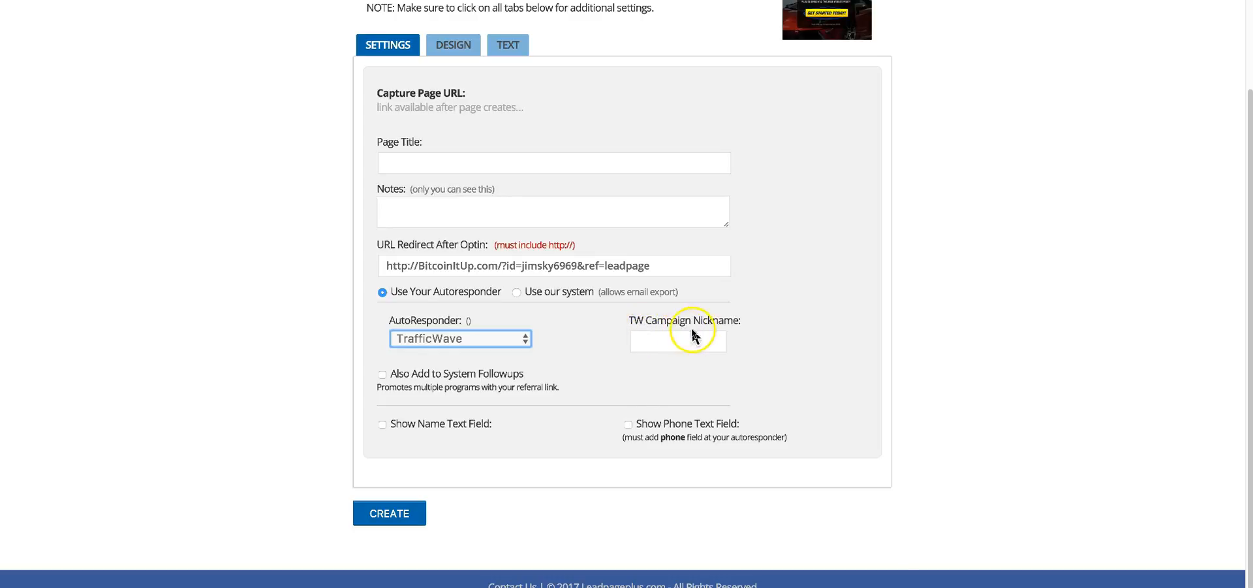
pyautogui.click(620, 367)
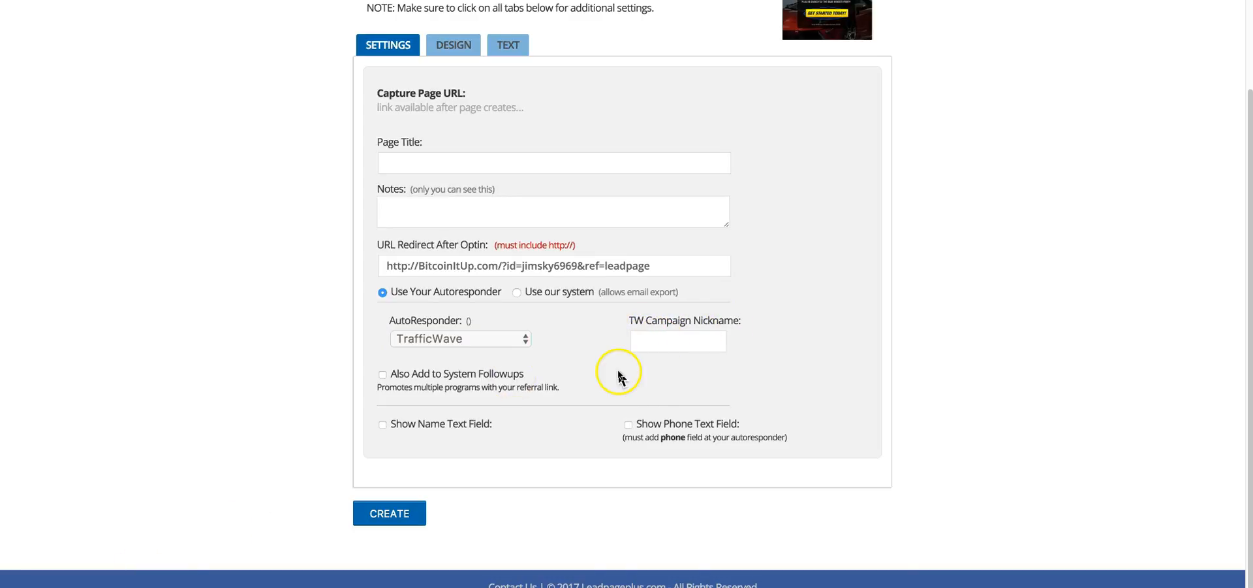
# Enter bitcoinitup as the TW Campaign Nickname for the capture page.
pyautogui.click(647, 343)
pyautogui.click(643, 341)
pyautogui.rightClick(643, 340)
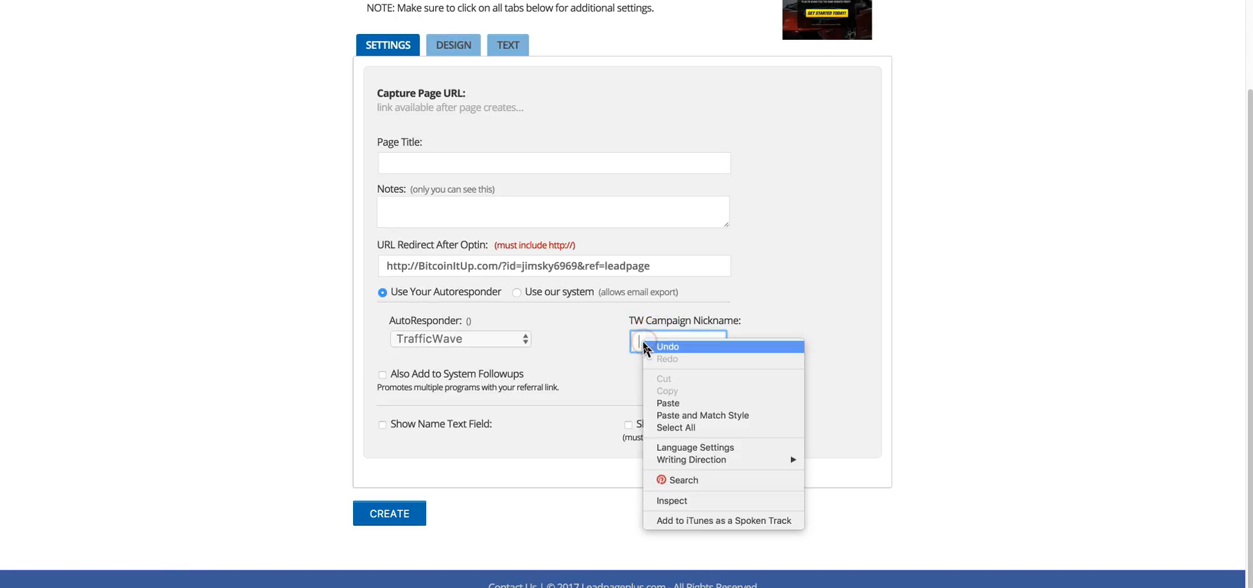
pyautogui.click(640, 342)
pyautogui.rightClick(640, 342)
pyautogui.click(652, 407)
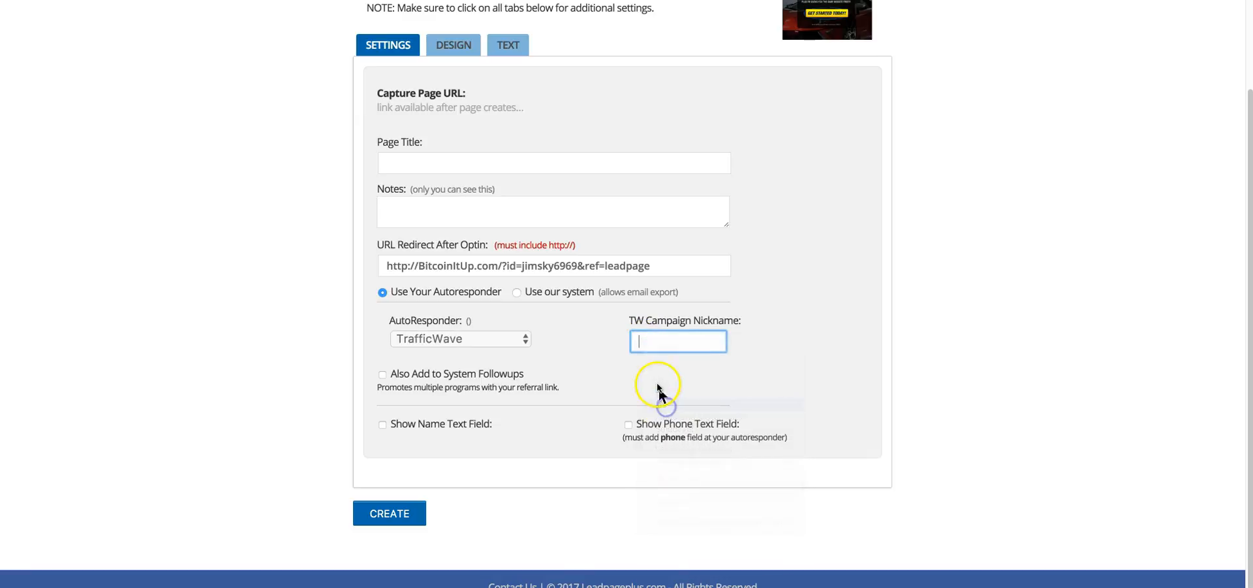
pyautogui.click(658, 342)
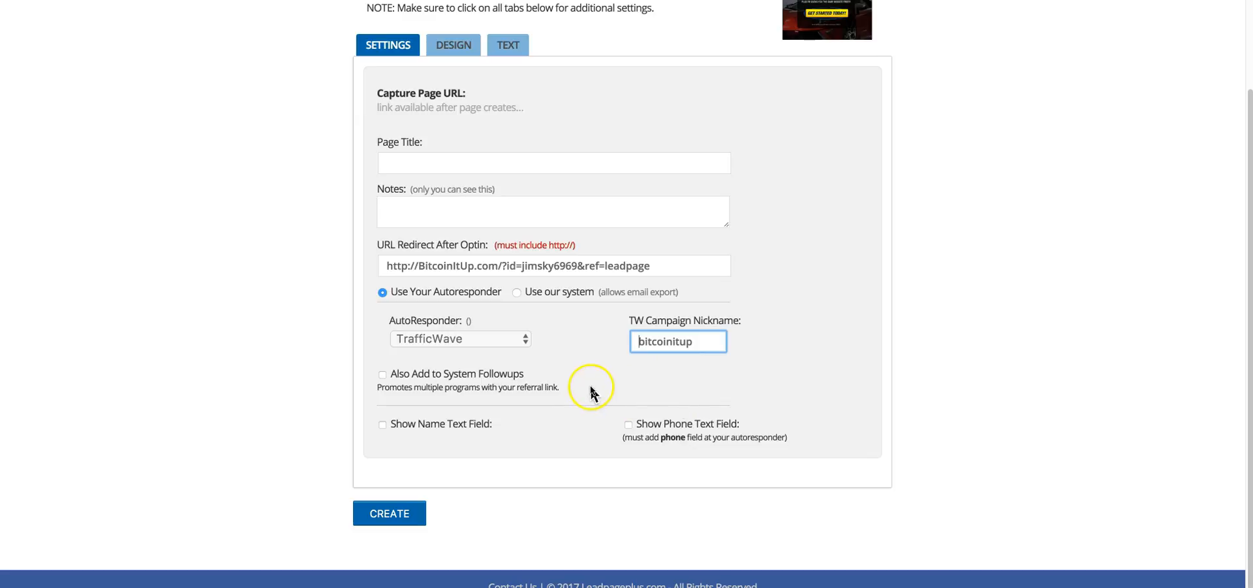
pyautogui.click(608, 371)
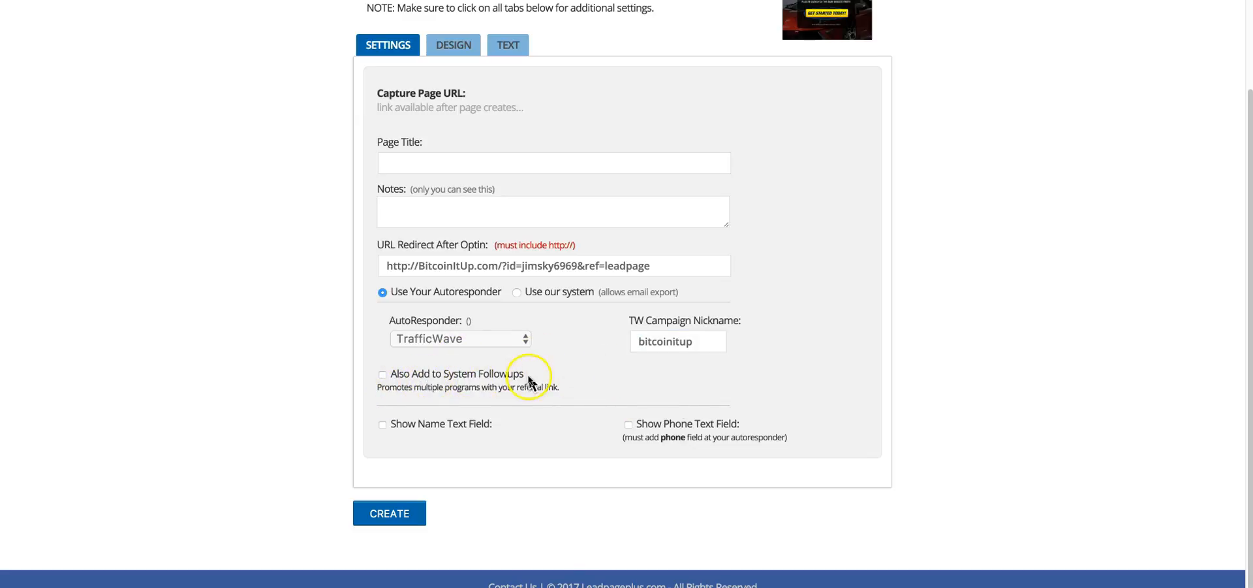
# Enable Also Add to System Followups and Show Name Text Field for the capture page.
pyautogui.click(383, 374)
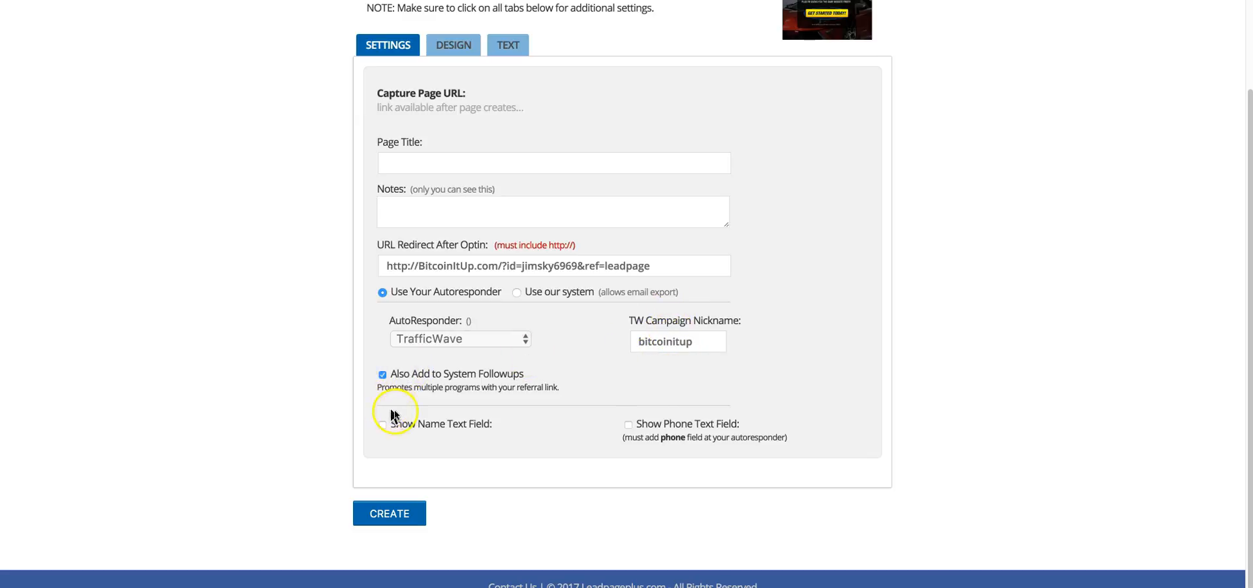
pyautogui.scroll(2, 137, 252)
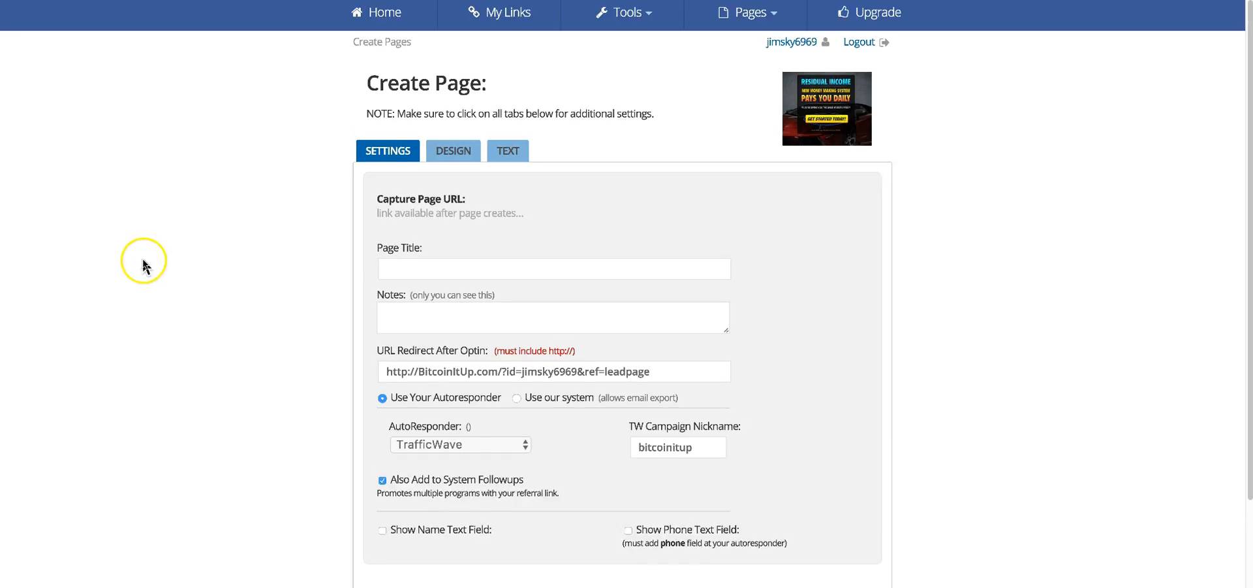
pyautogui.scroll(-2, 142, 264)
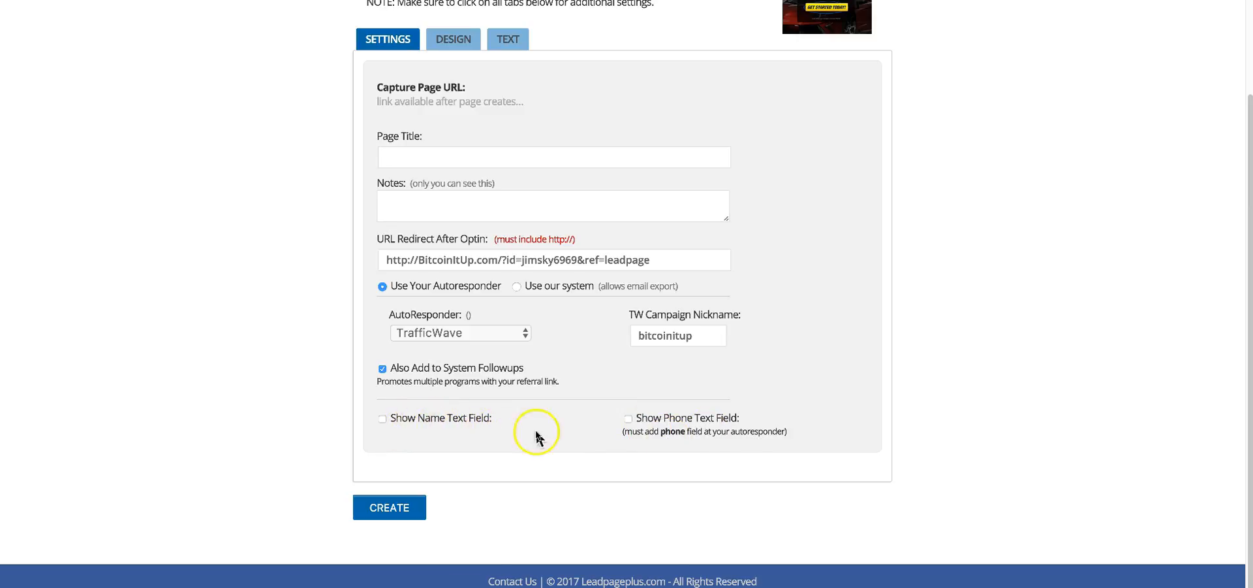
pyautogui.click(383, 418)
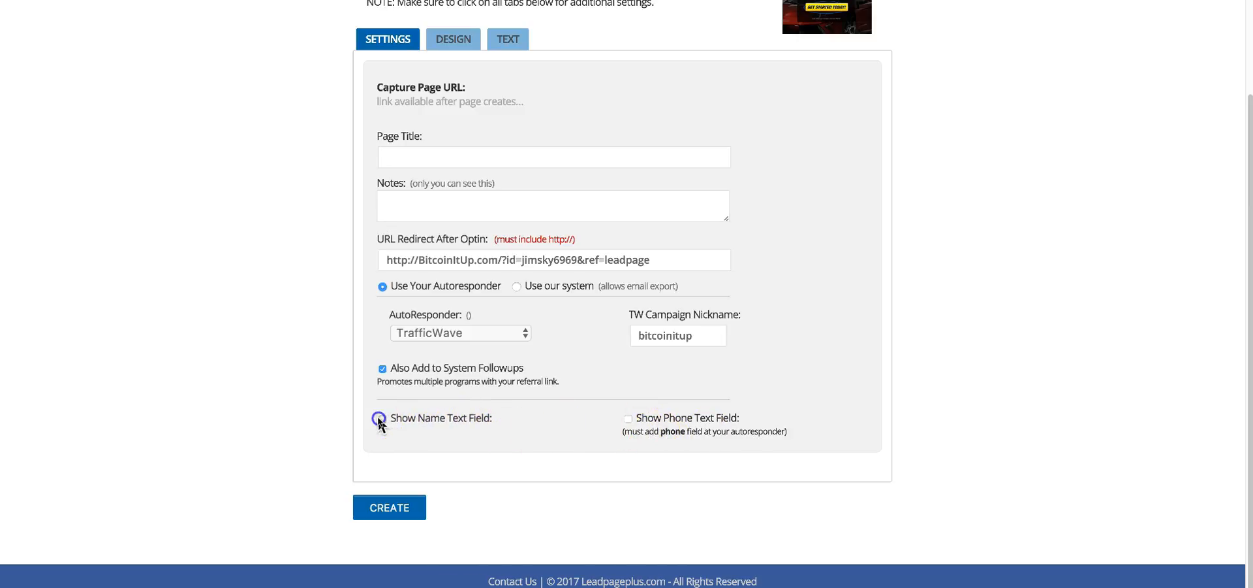
# In the page's design settings, try the Yes Let Me In submit button and settle on Get Instant Access 2.
pyautogui.click(451, 42)
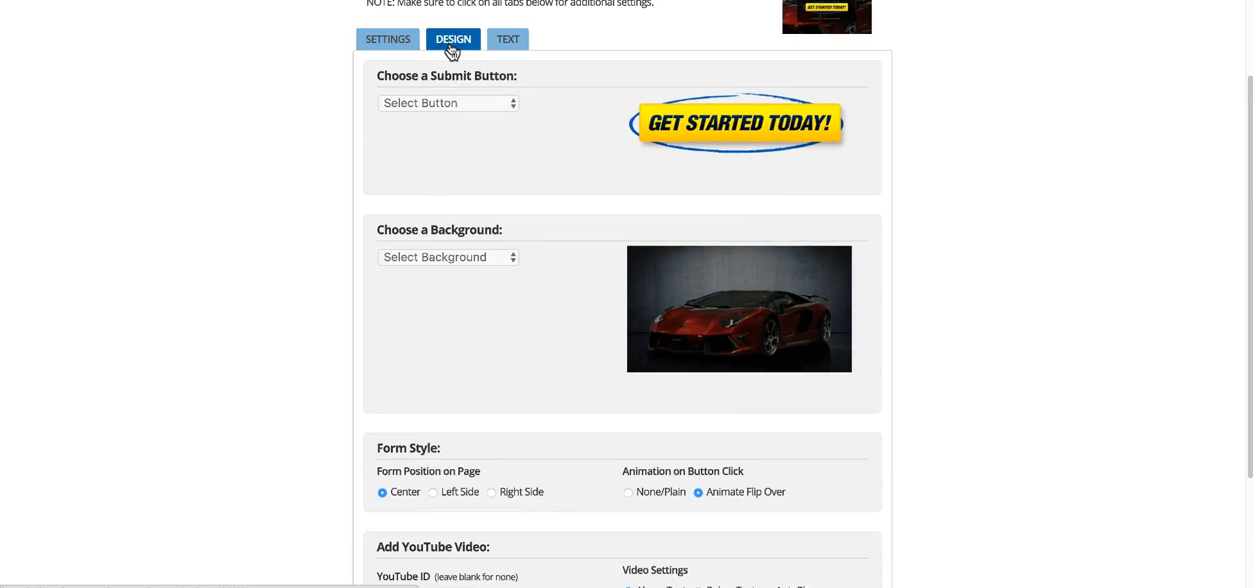
pyautogui.click(513, 105)
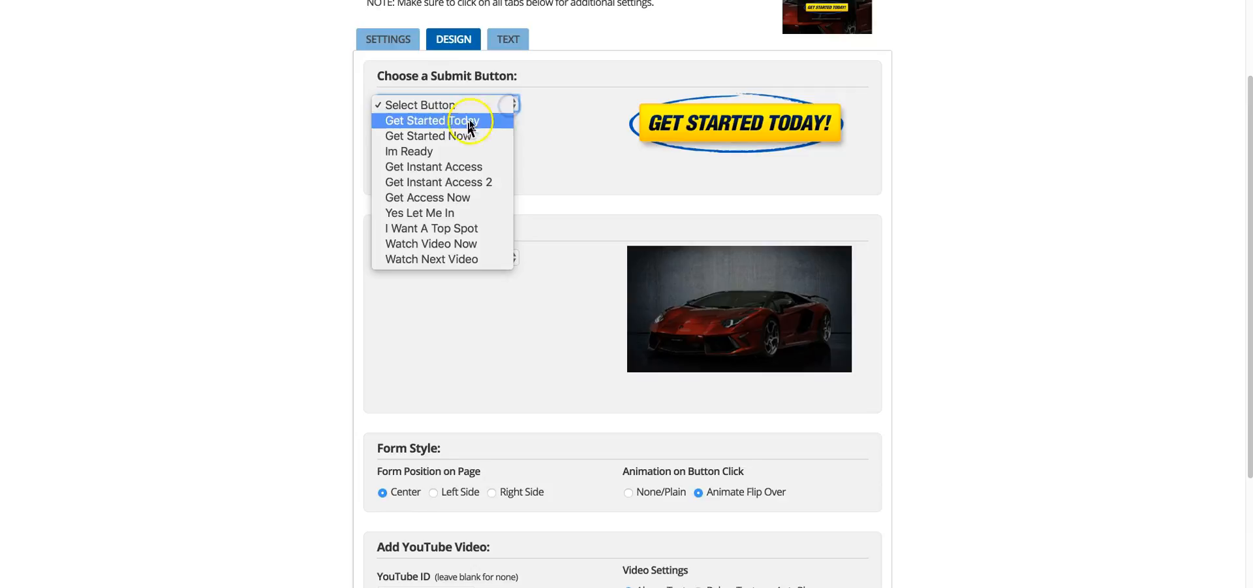
pyautogui.click(453, 213)
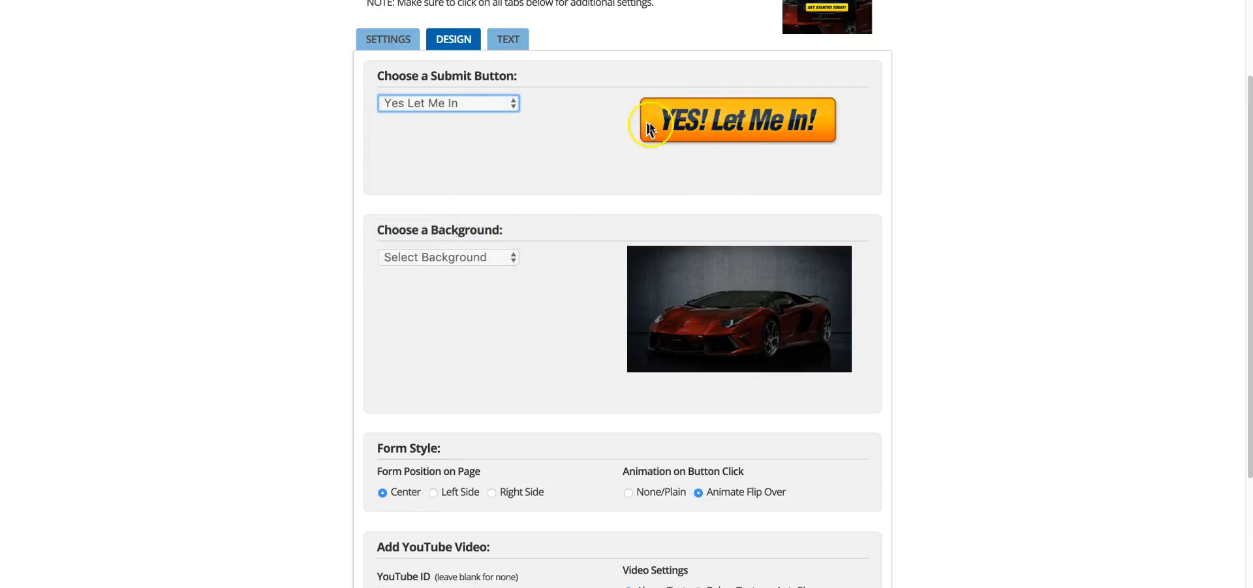
pyautogui.click(514, 106)
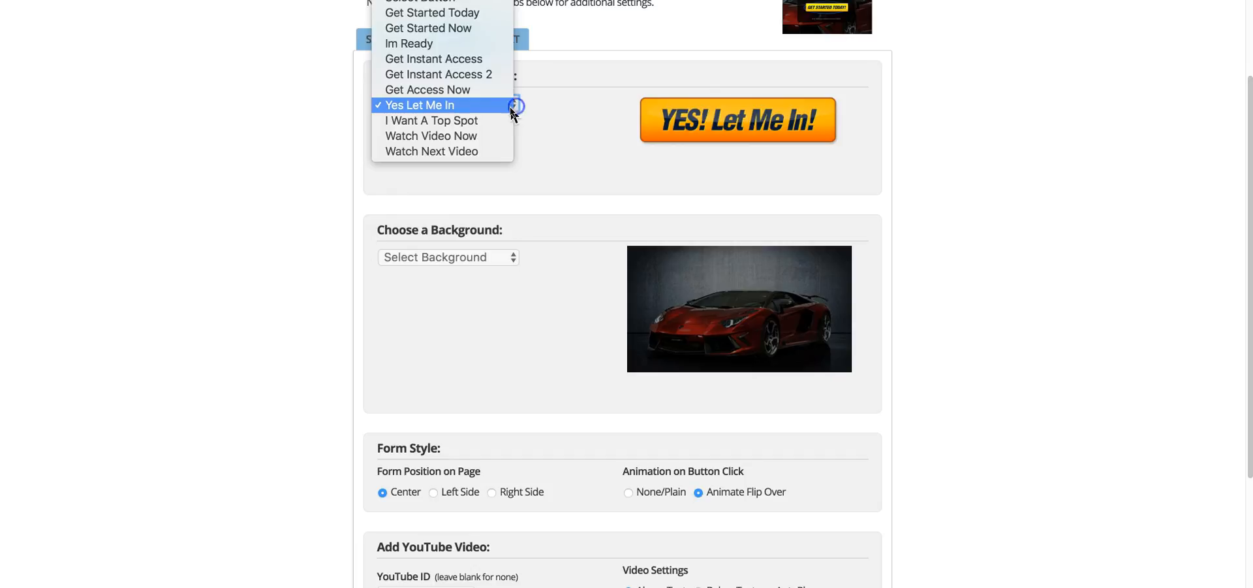
pyautogui.click(465, 75)
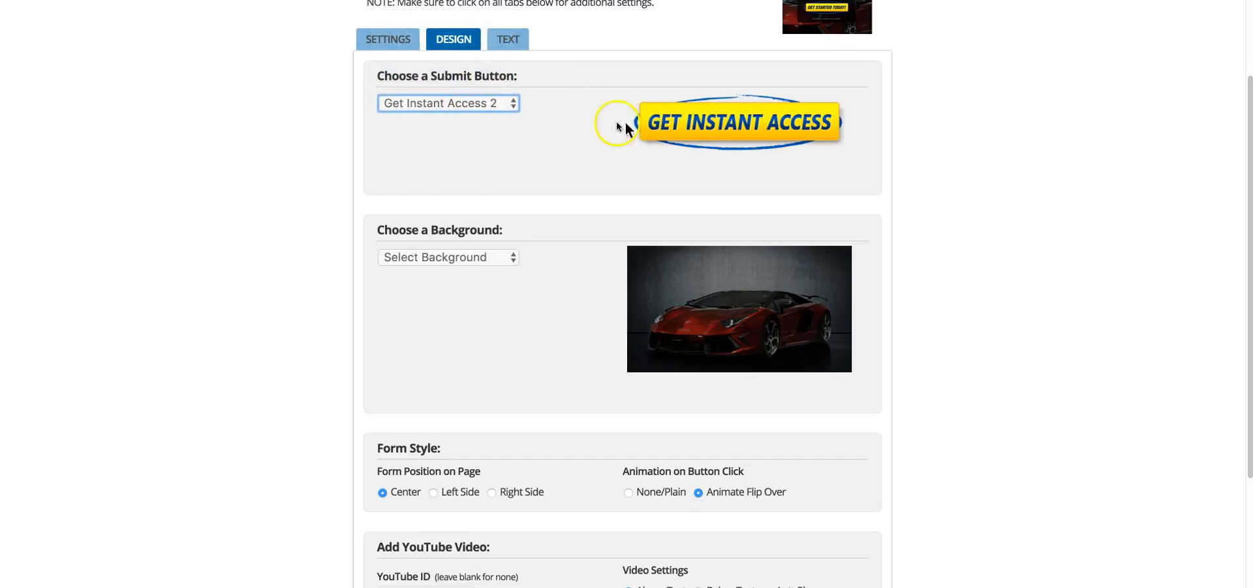
# Try the Bitcon Suit Man background and set the page background to Virgingorda Penthouse instead.
pyautogui.click(512, 257)
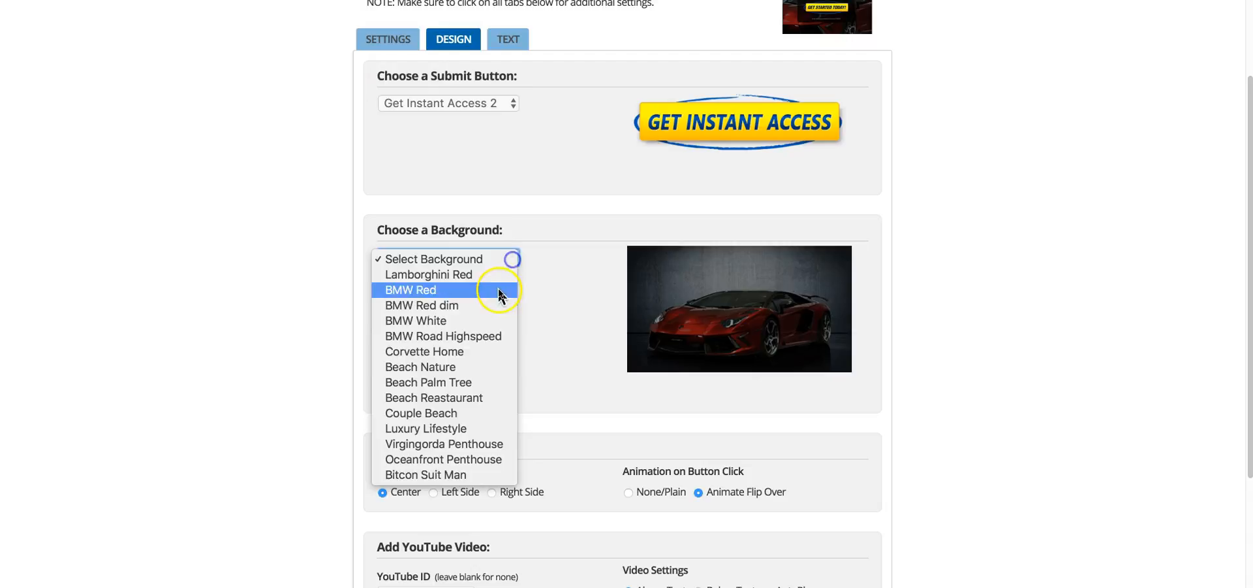
pyautogui.click(457, 475)
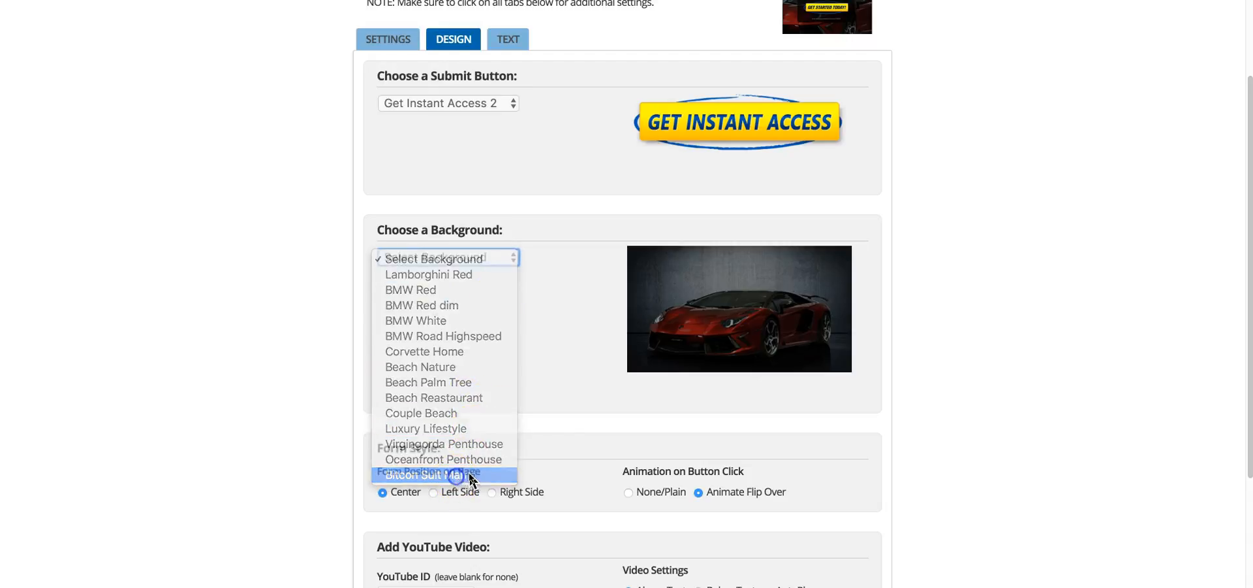
pyautogui.click(510, 257)
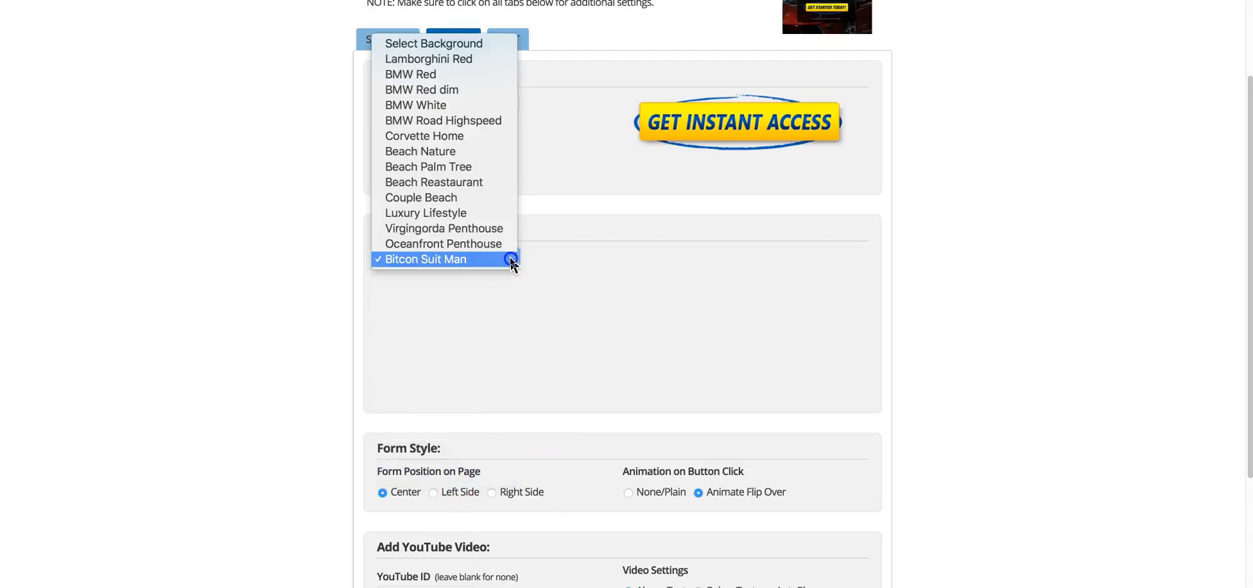
pyautogui.click(480, 230)
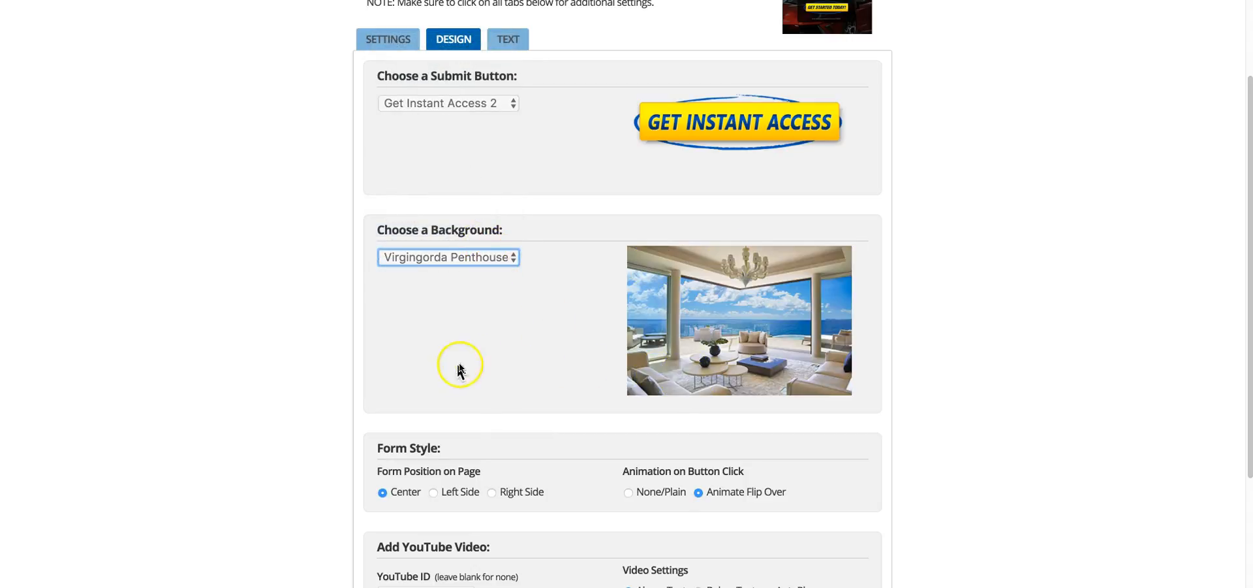
# Paste the YouTube video link as the page's YouTube ID and trim it to haHkwHIbetY.
pyautogui.scroll(-3, 448, 376)
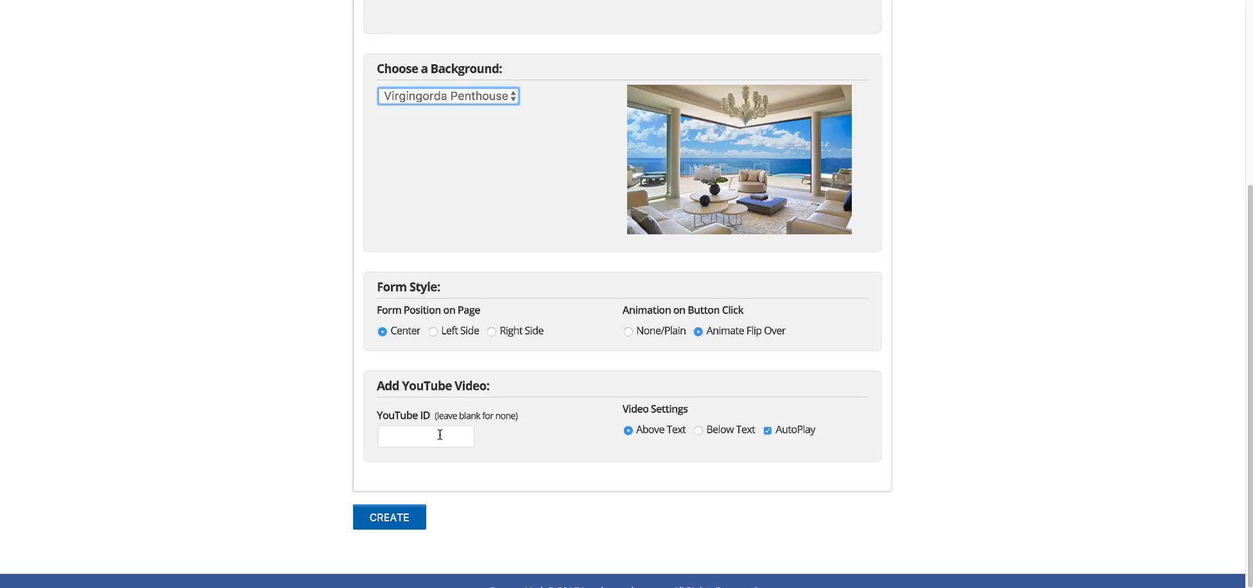
pyautogui.click(406, 449)
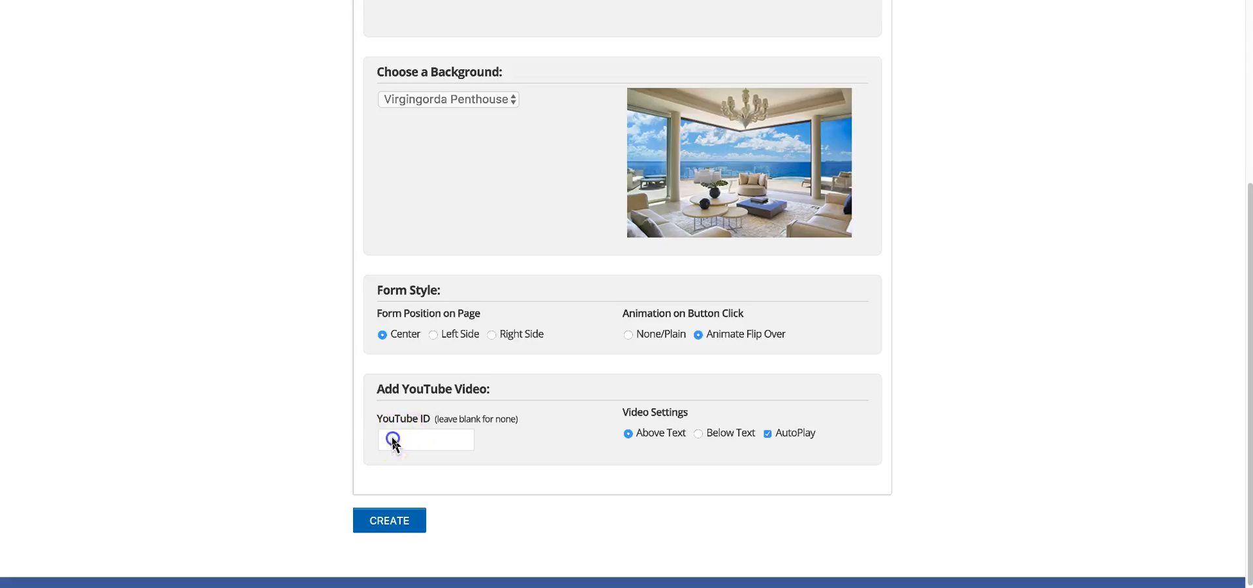
pyautogui.click(392, 439)
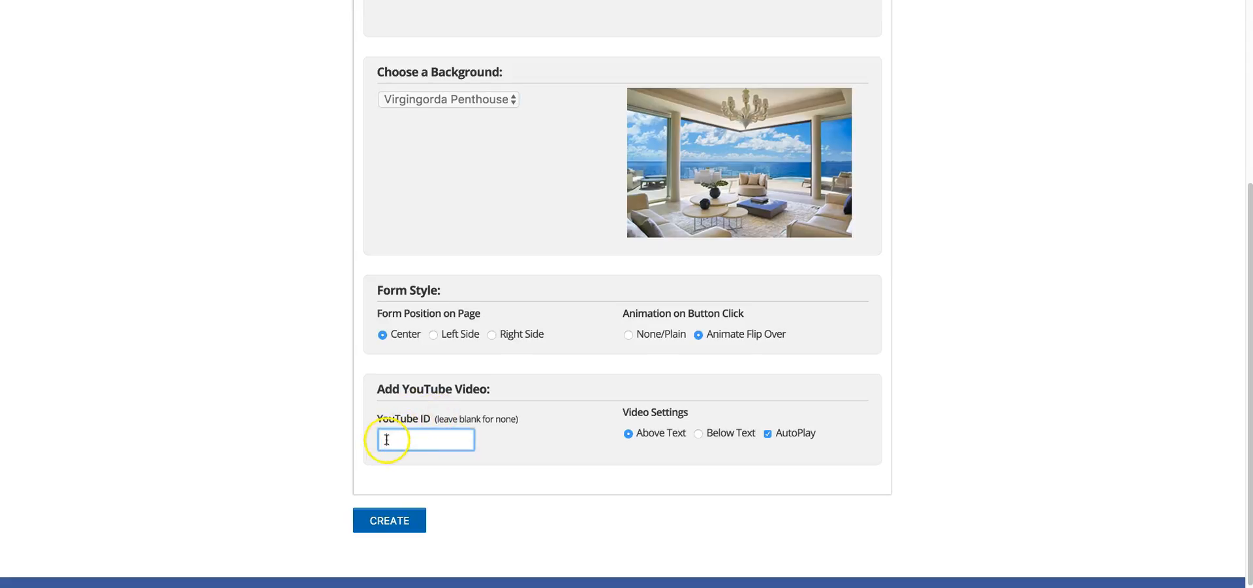
pyautogui.rightClick(387, 438)
pyautogui.click(420, 484)
pyautogui.moveTo(415, 439); pyautogui.dragTo(370, 437)
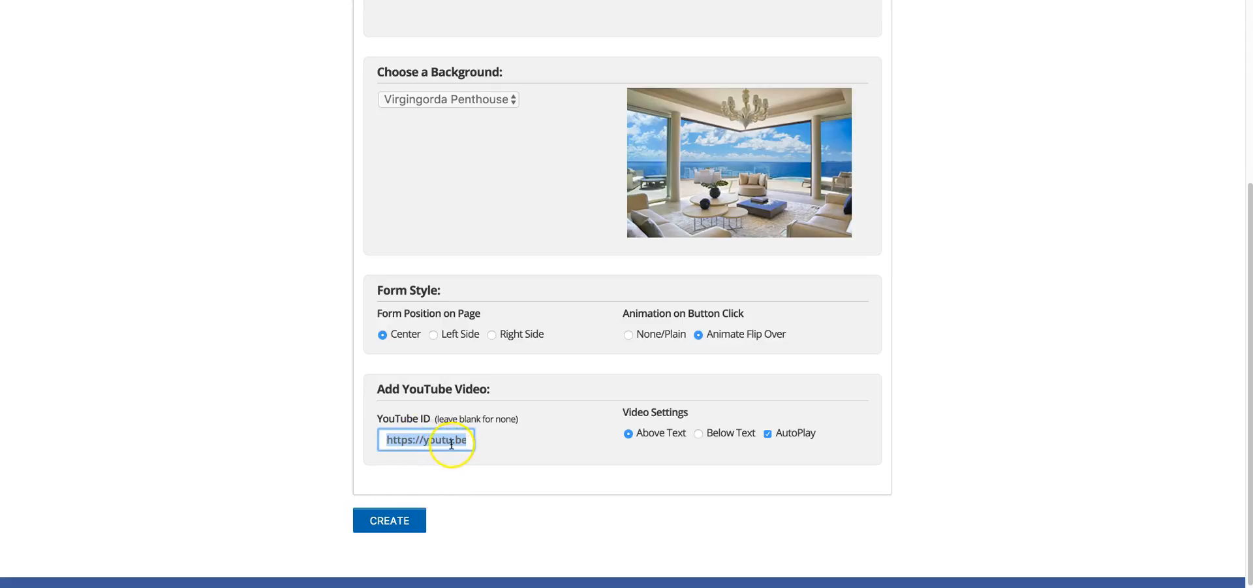
pyautogui.click(395, 440)
pyautogui.moveTo(446, 442); pyautogui.dragTo(421, 441)
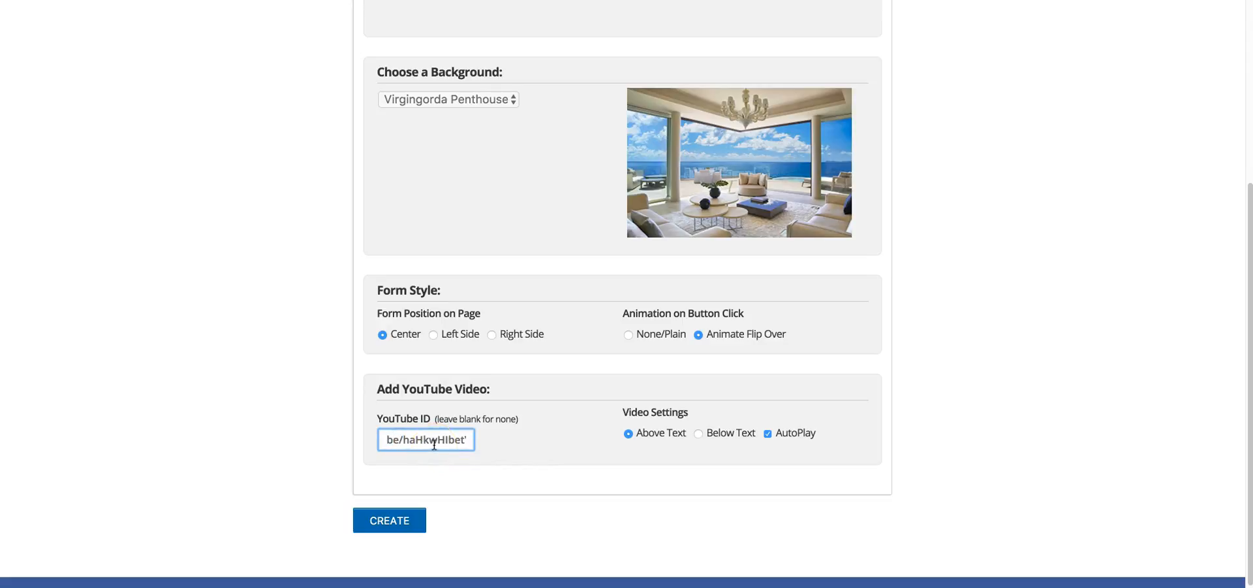
pyautogui.scroll(1, 512, 439)
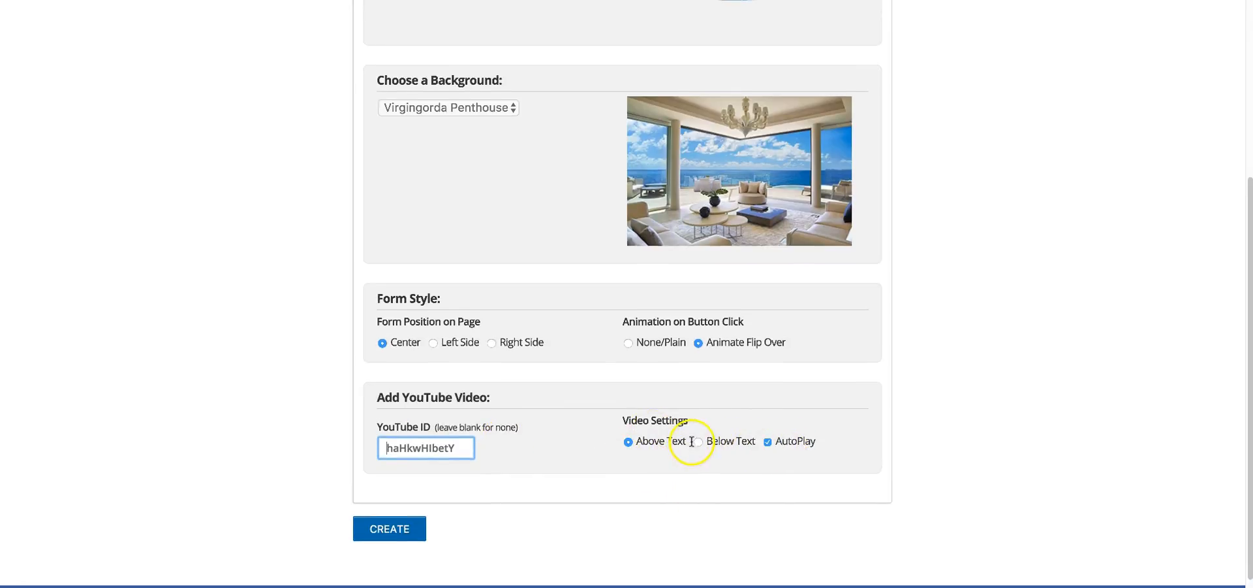
pyautogui.click(390, 527)
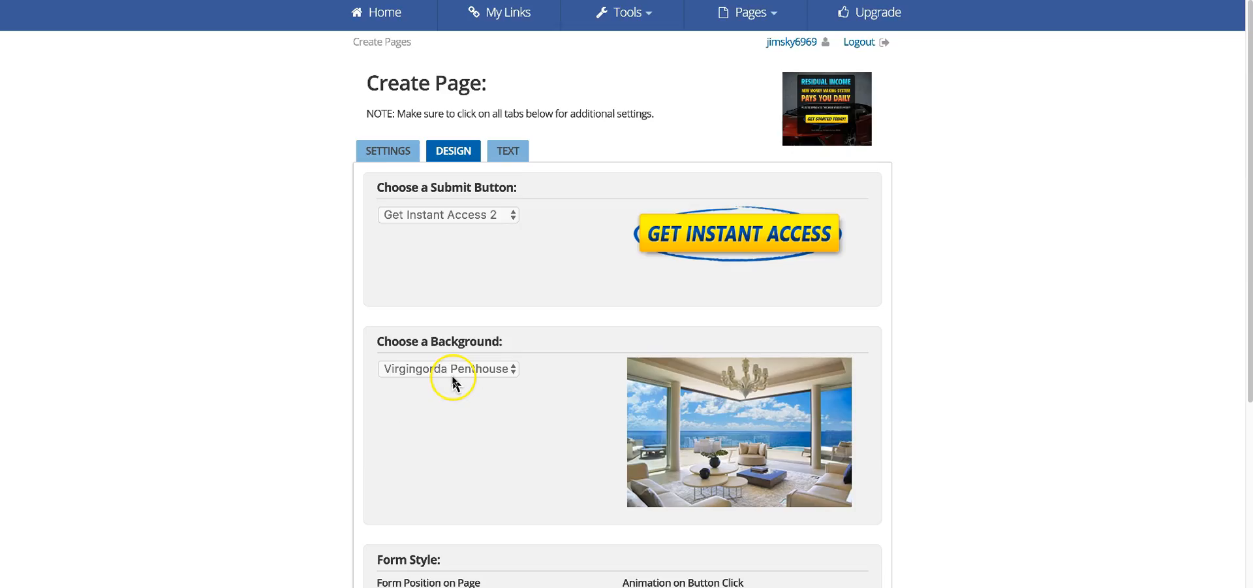
# In the page's text settings, try the ready-made Text 5b and switch to the custom text editor instead.
pyautogui.click(510, 150)
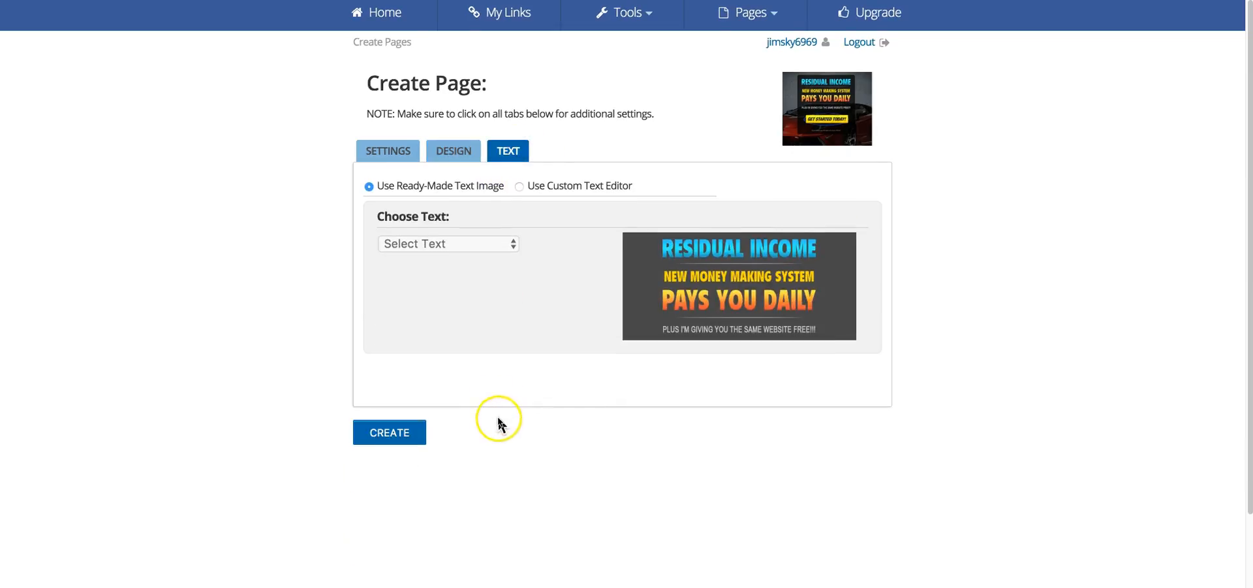
pyautogui.click(513, 244)
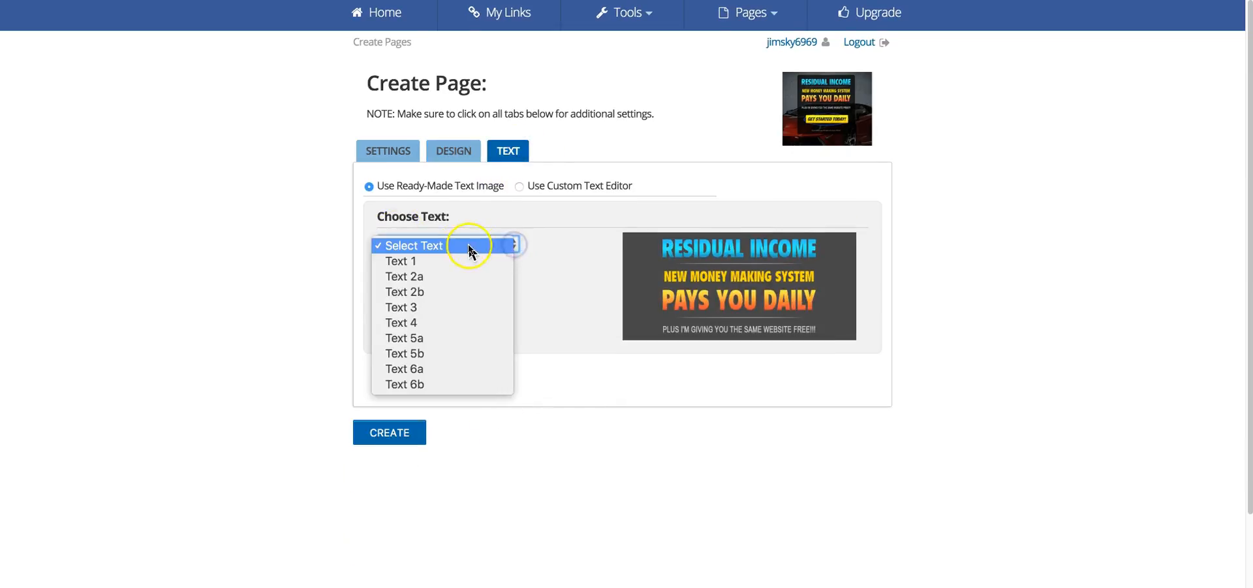
pyautogui.click(406, 353)
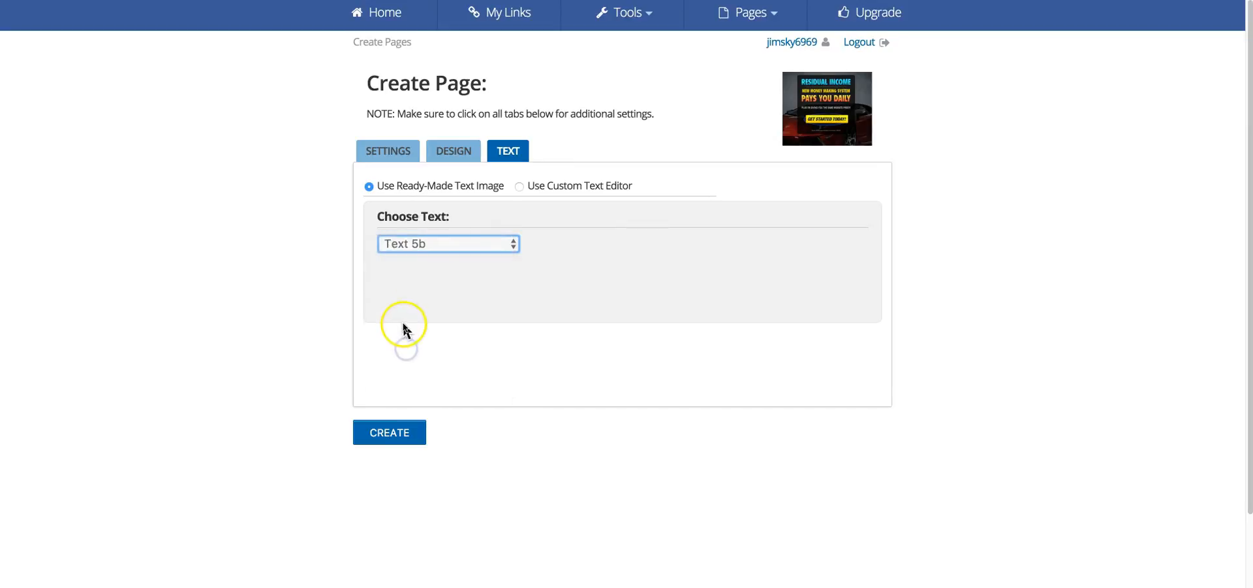
pyautogui.click(408, 246)
pyautogui.click(519, 185)
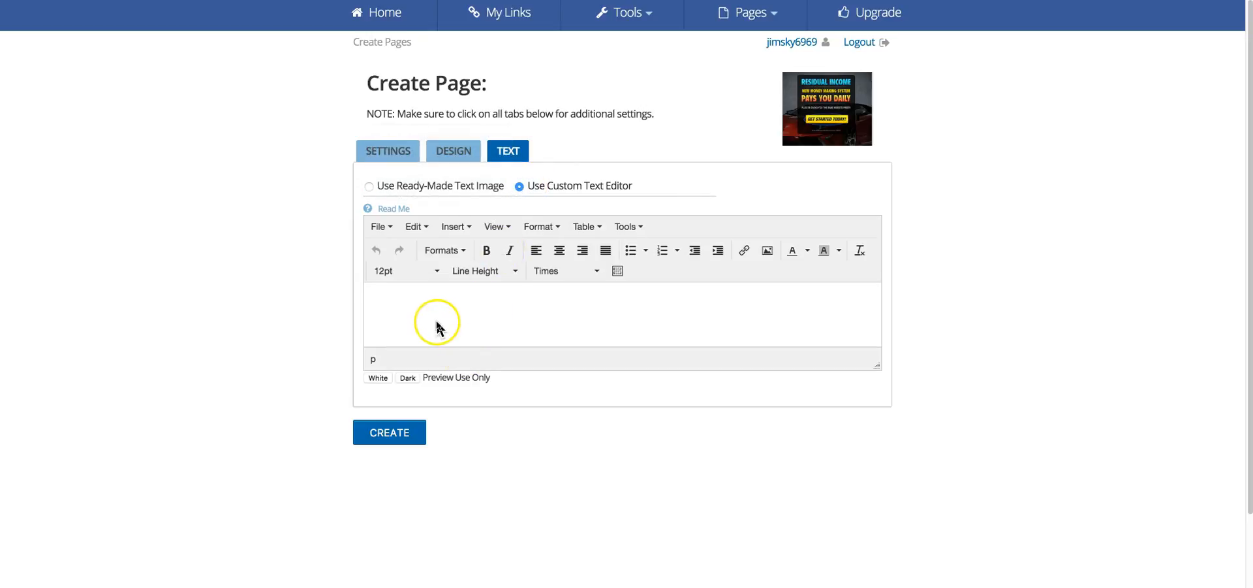
# Copy the image address of the header banner on the Early Birds Downline site and insert that image into the page text.
pyautogui.click(768, 252)
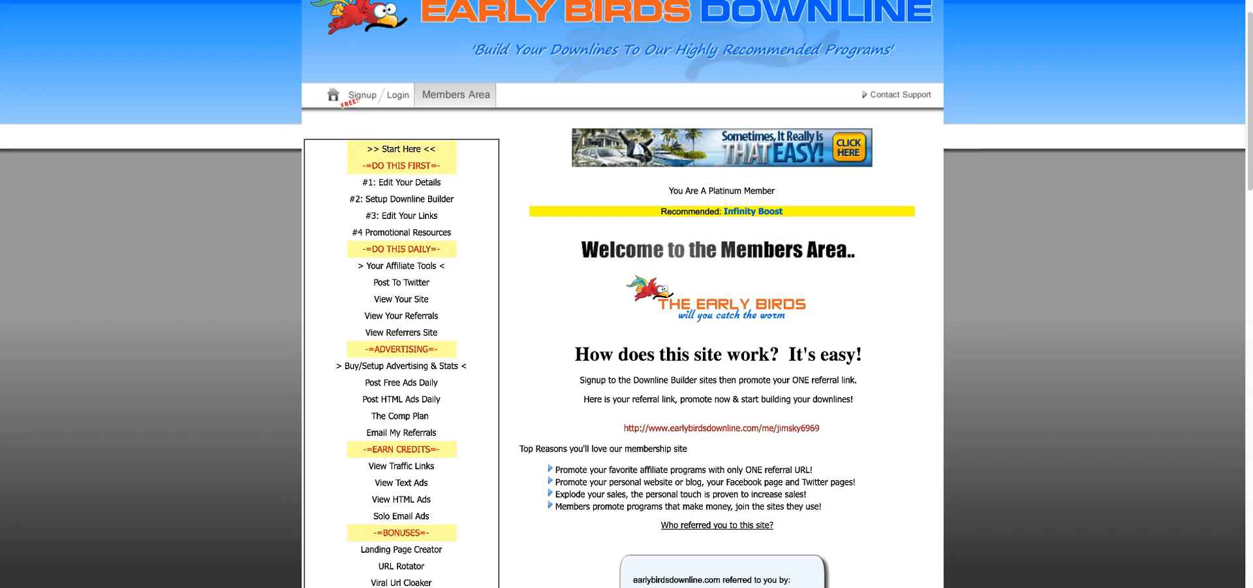
pyautogui.scroll(1, 773, 72)
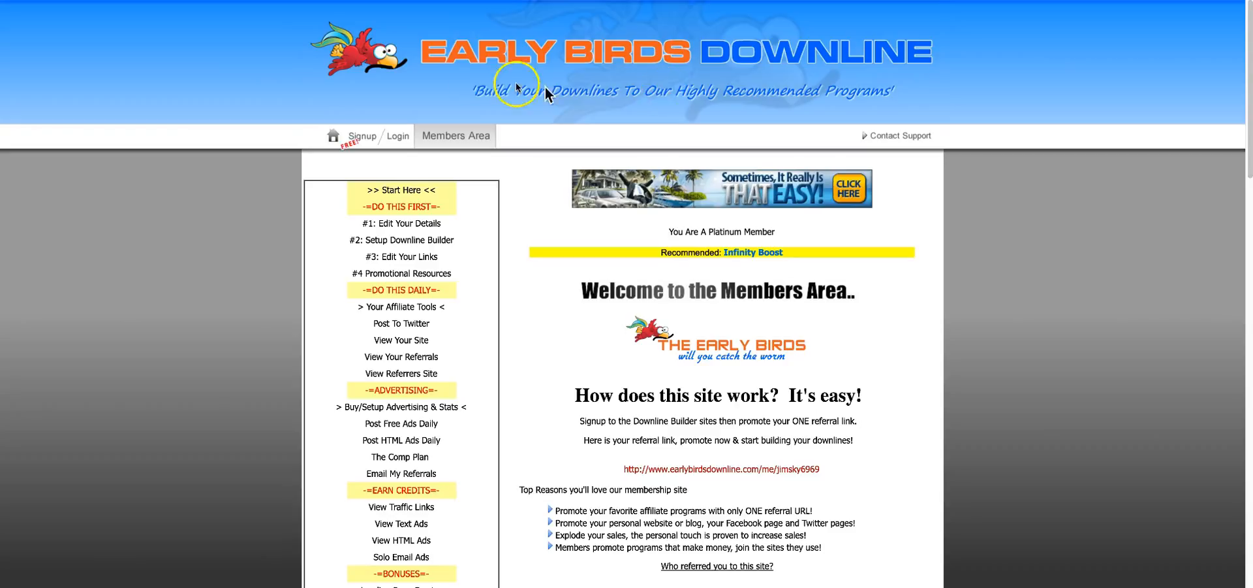
pyautogui.rightClick(614, 57)
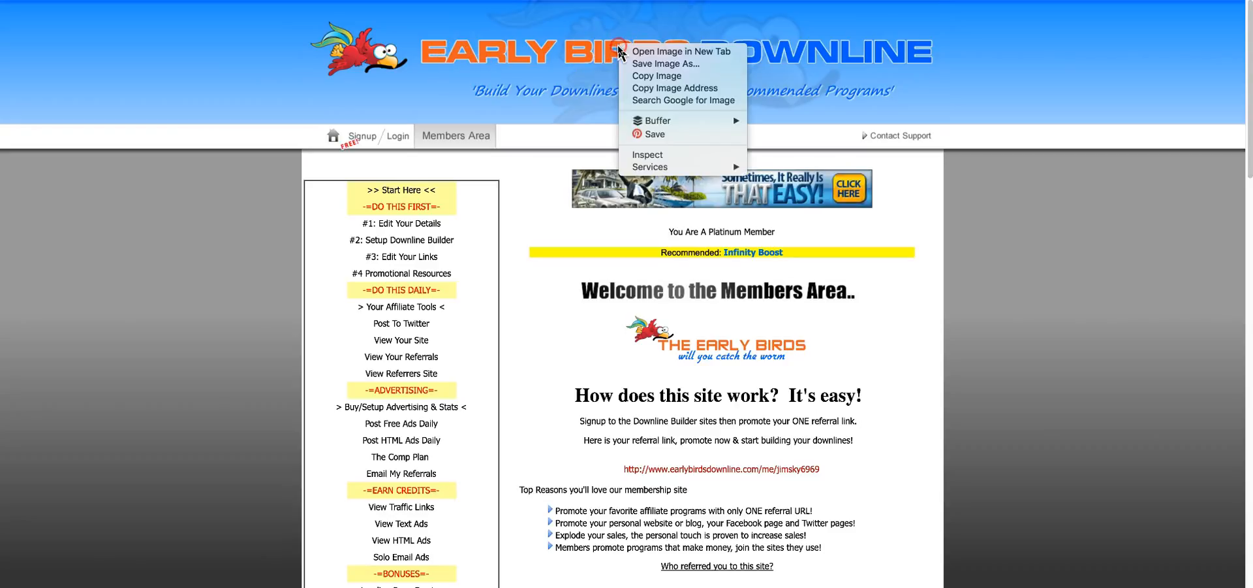
pyautogui.click(650, 94)
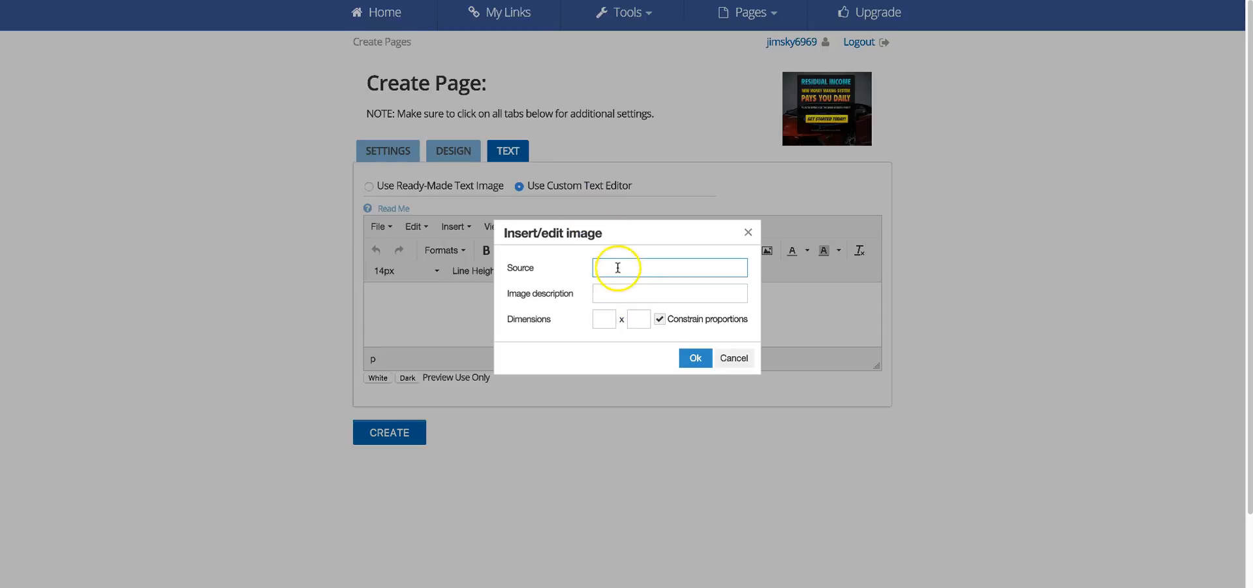
pyautogui.rightClick(618, 267)
pyautogui.click(642, 327)
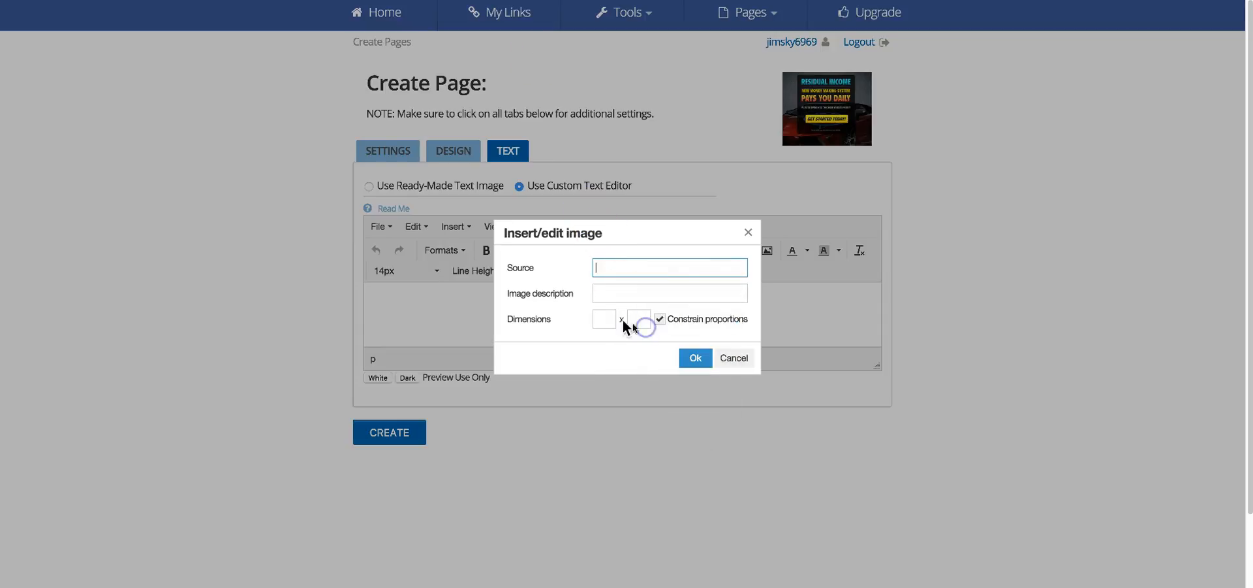
pyautogui.click(696, 359)
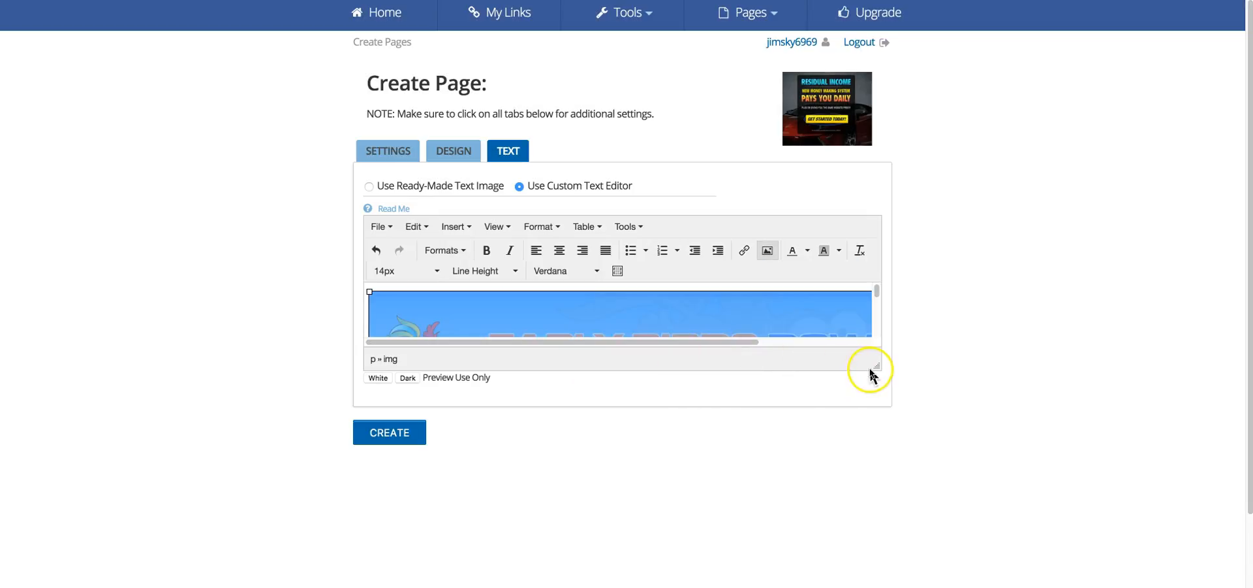
# Enlarge the text editor area, then shrink the banner image to fit its width and center it.
pyautogui.moveTo(878, 367); pyautogui.dragTo(946, 529)
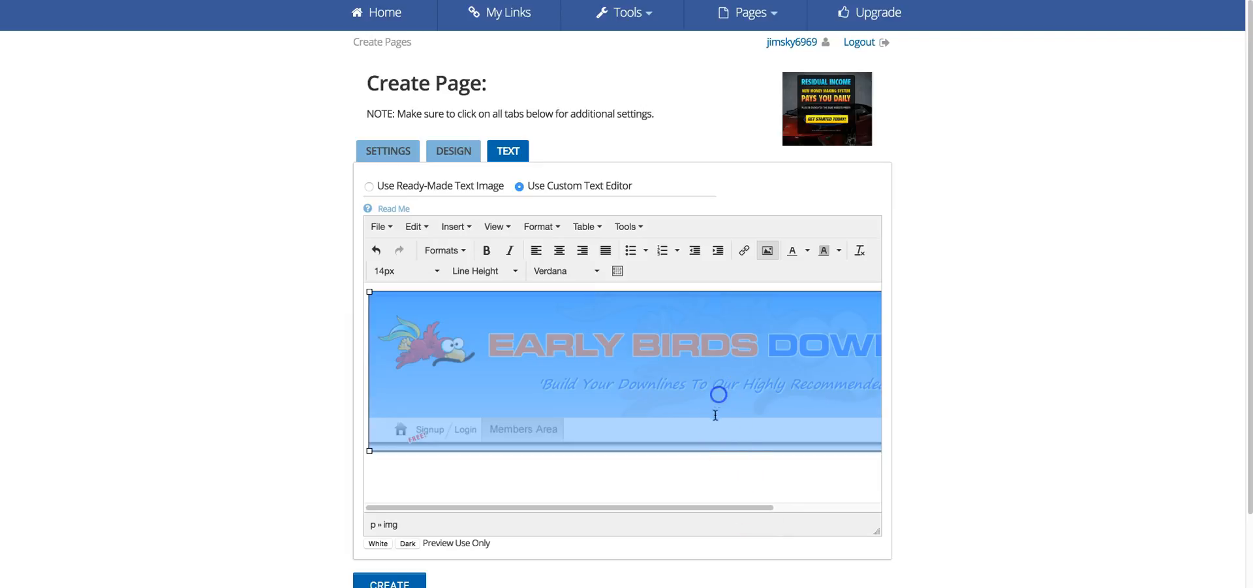
pyautogui.moveTo(736, 514); pyautogui.dragTo(887, 506)
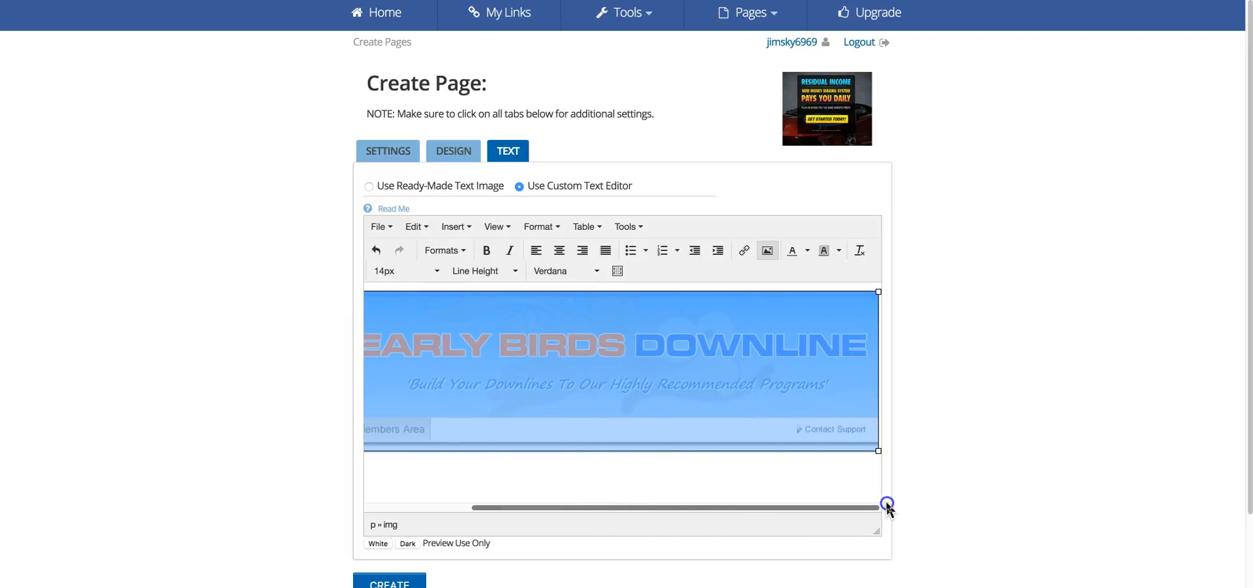
pyautogui.moveTo(879, 447); pyautogui.dragTo(651, 402)
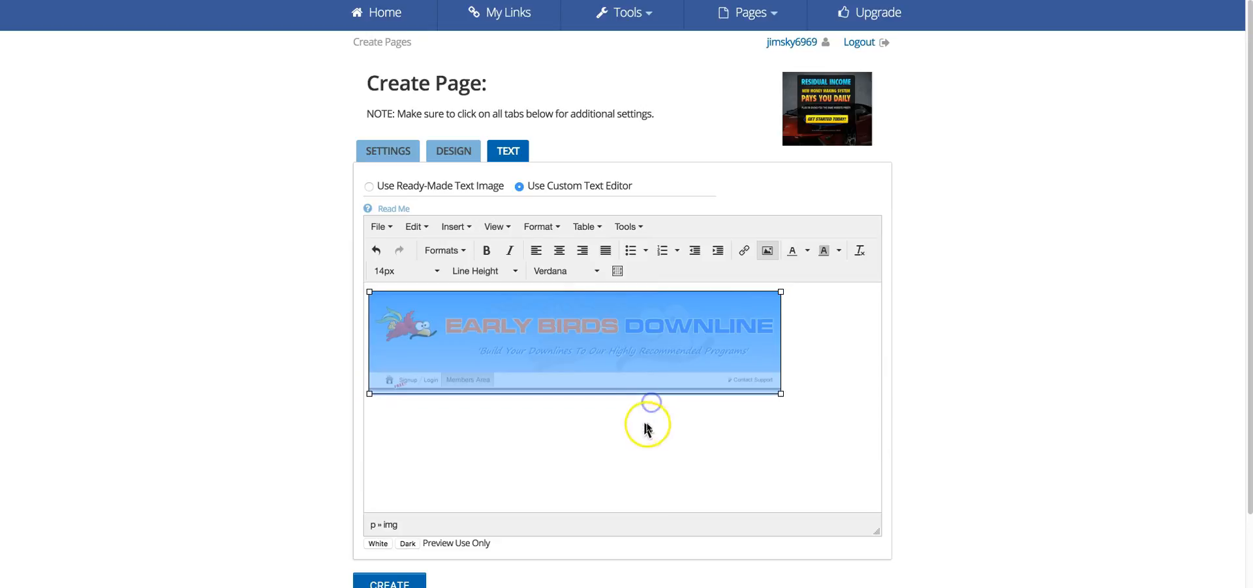
pyautogui.click(559, 250)
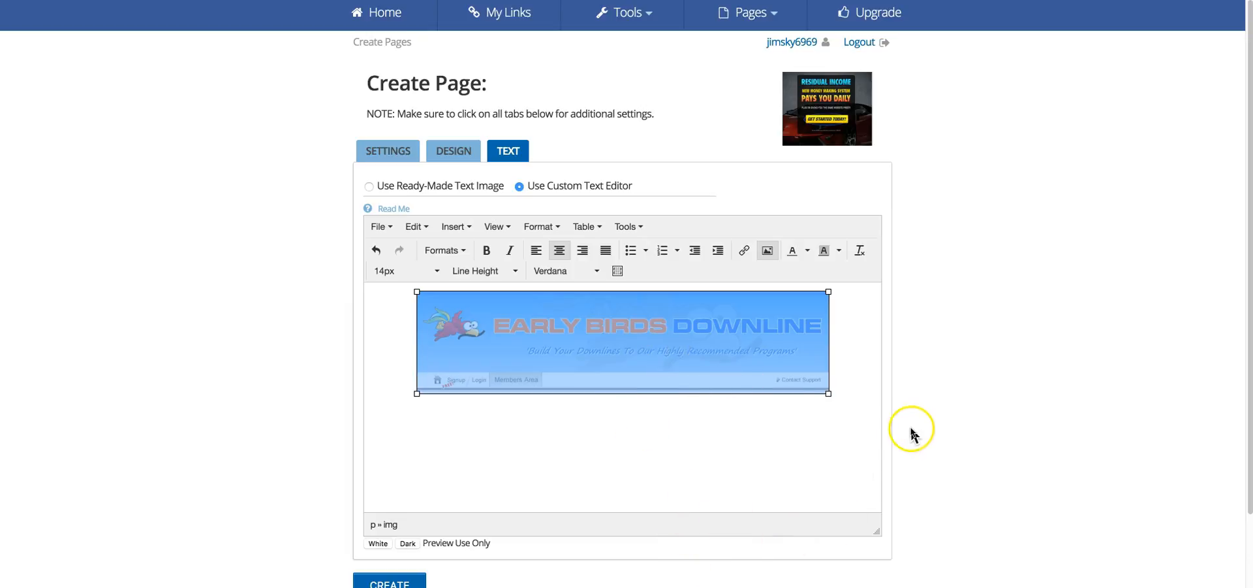
# Add a centered TEST LANDING PAGE line below the banner, with two blank lines above it.
pyautogui.scroll(-2, 940, 428)
pyautogui.click(685, 362)
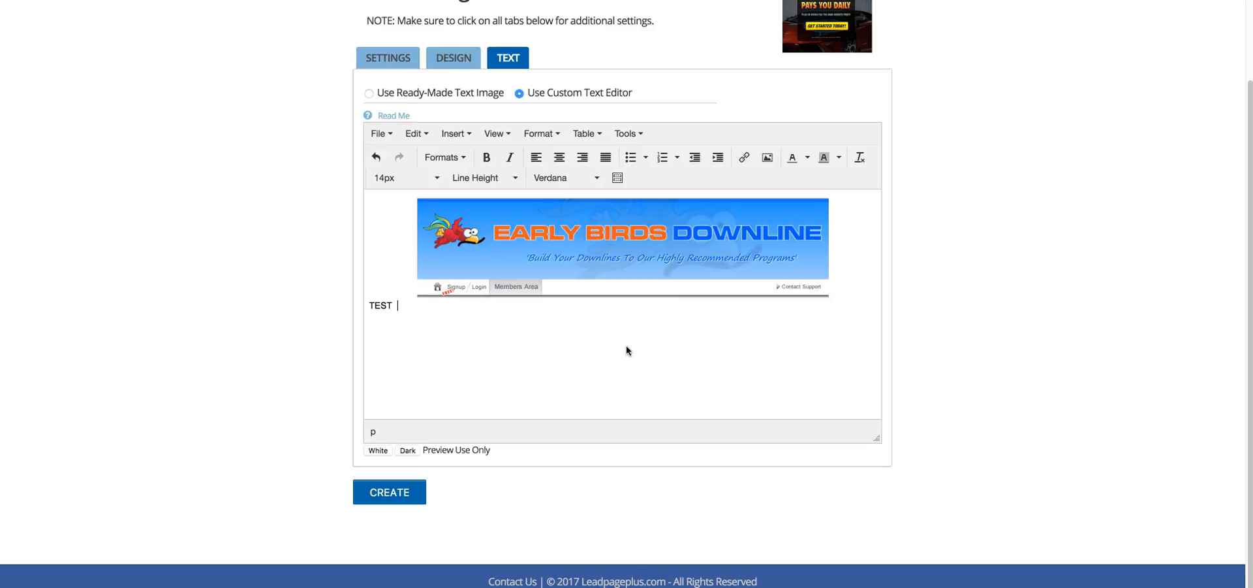
pyautogui.write('TEST  LANDING PAGE')
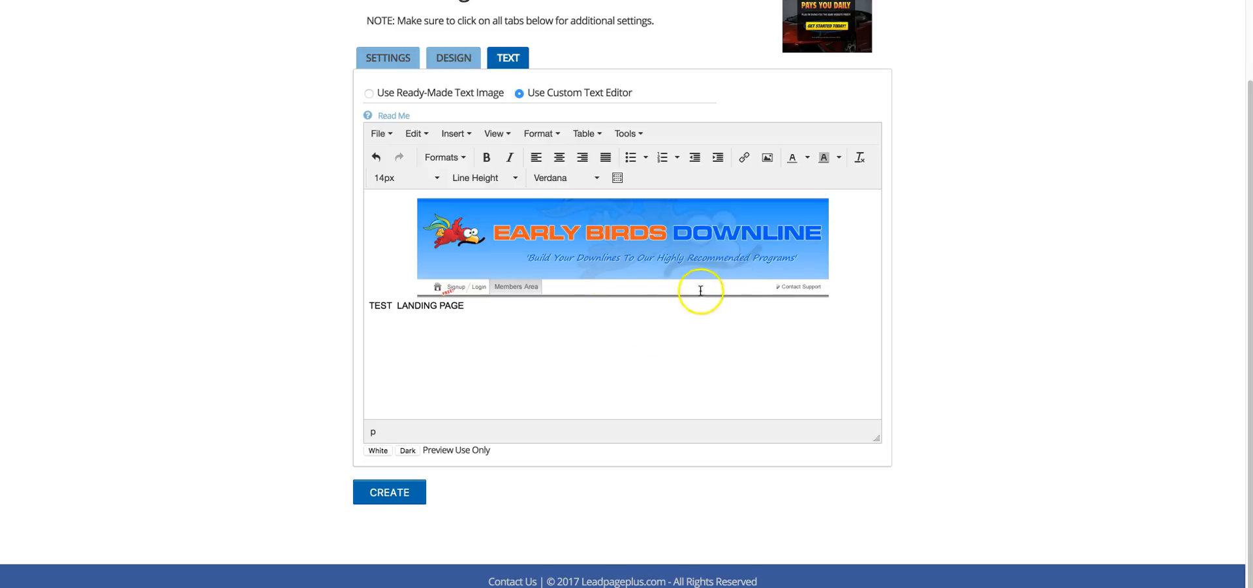
pyautogui.moveTo(483, 304); pyautogui.dragTo(315, 304)
pyautogui.click(483, 335)
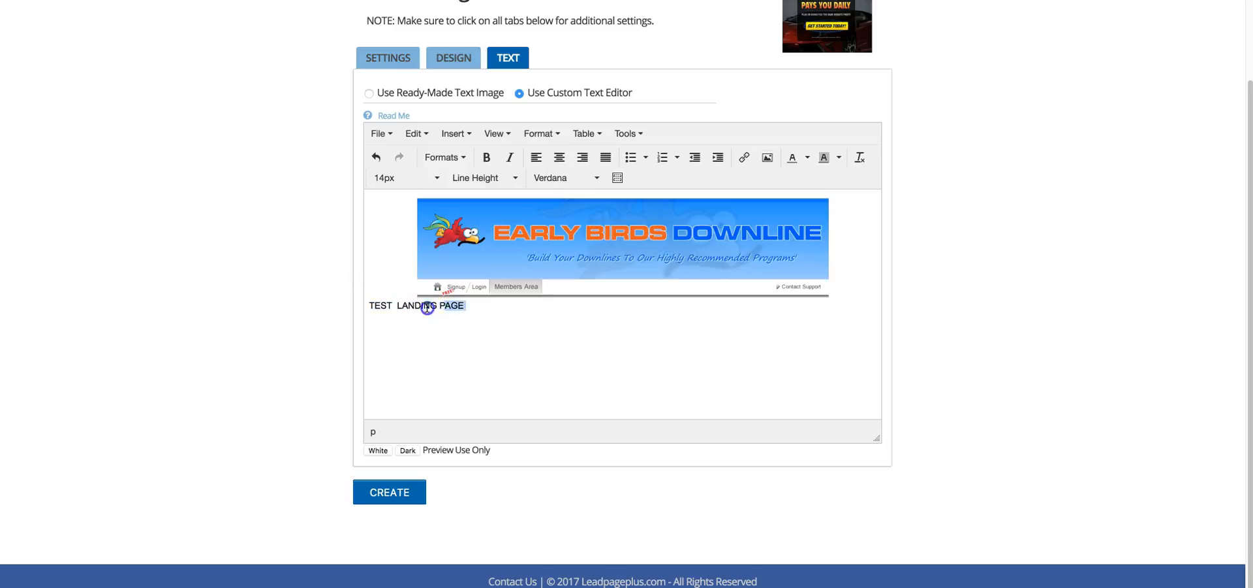
pyautogui.moveTo(427, 307); pyautogui.dragTo(366, 311)
pyautogui.click(560, 158)
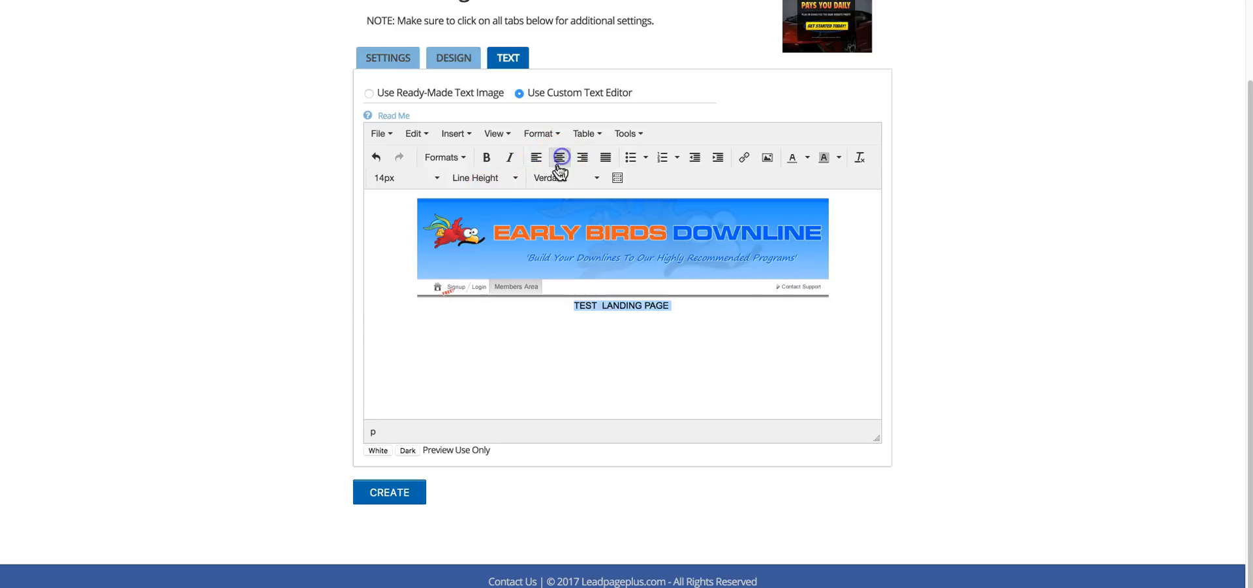
pyautogui.click(572, 307)
pyautogui.press('Return')
pyautogui.press('Return')
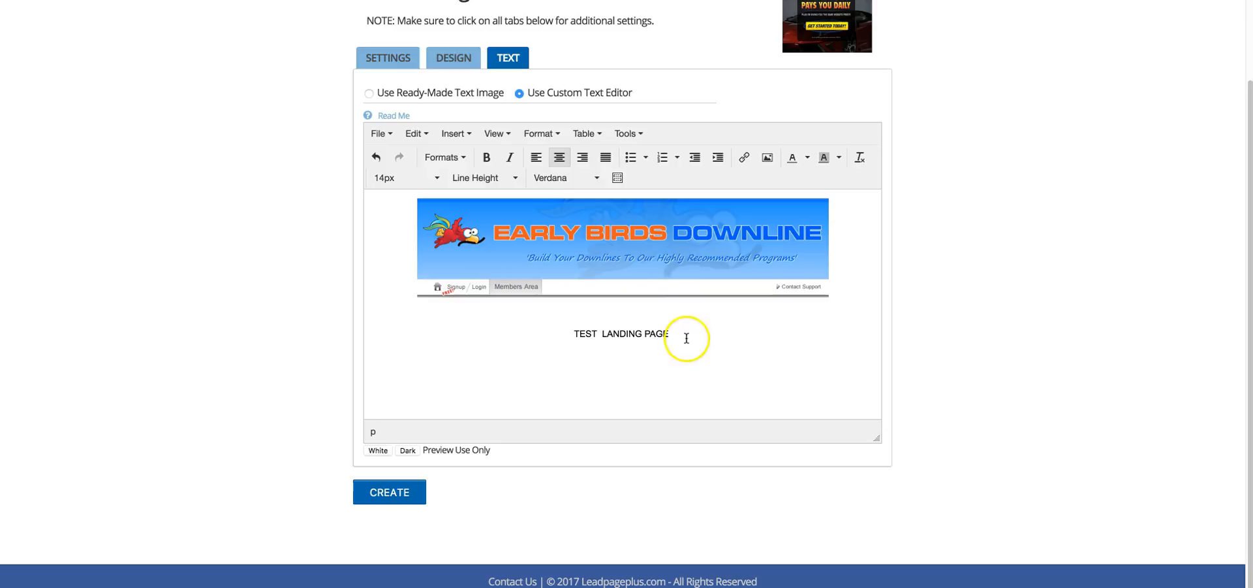
# Format the TEST LANDING PAGE line as Heading 2 and color it red.
pyautogui.moveTo(687, 338); pyautogui.dragTo(550, 333)
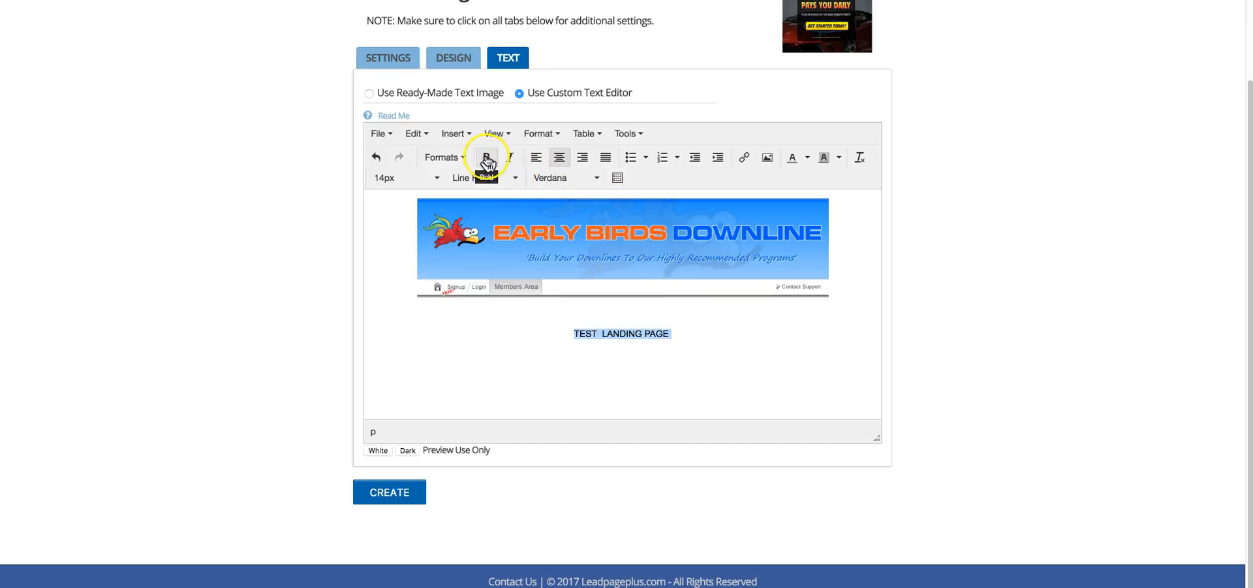
pyautogui.click(460, 158)
pyautogui.moveTo(450, 204)
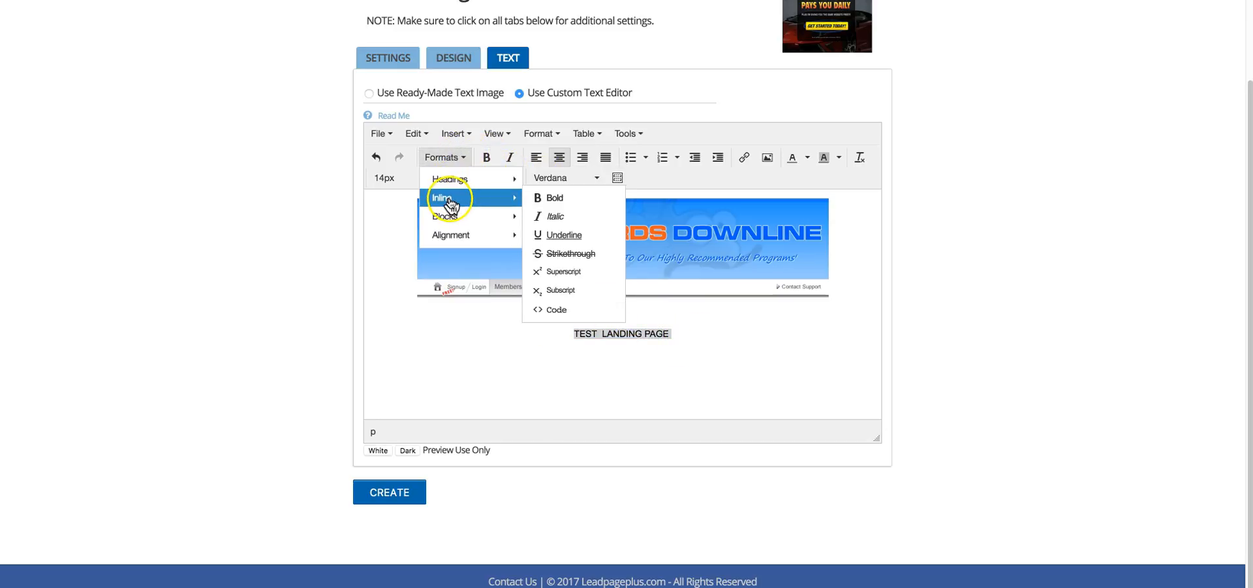
pyautogui.moveTo(450, 179)
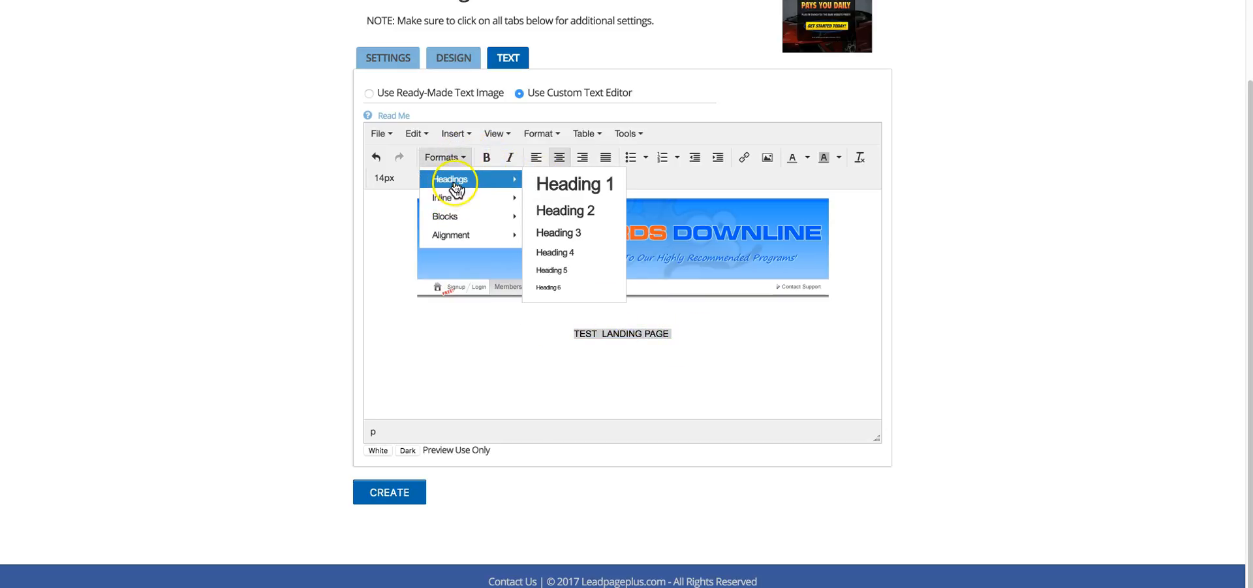
pyautogui.click(565, 212)
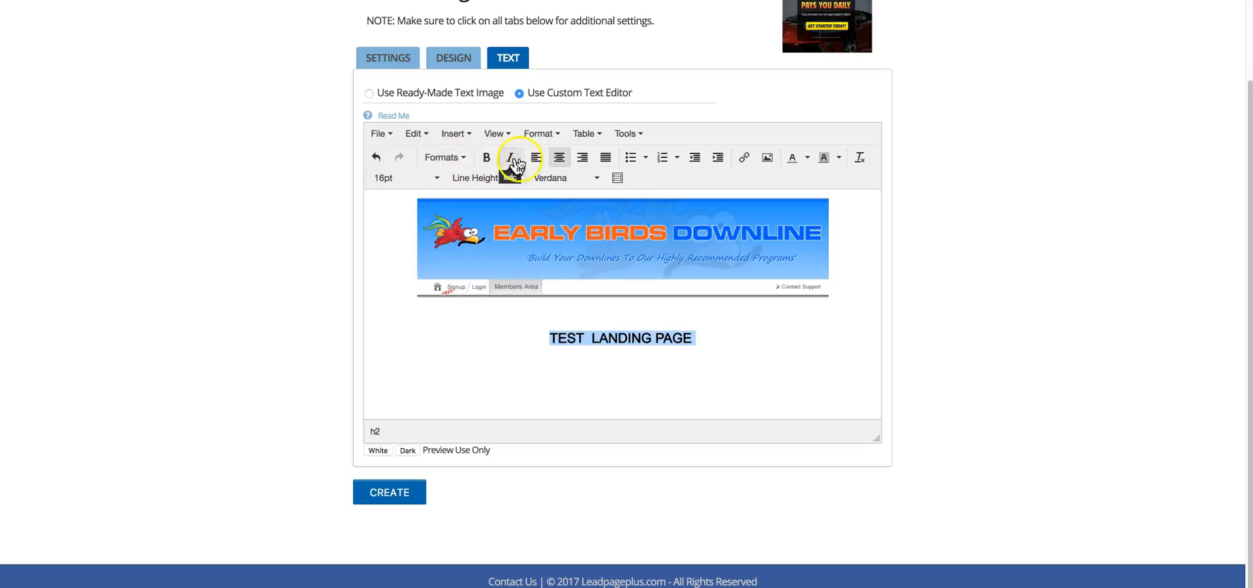
pyautogui.click(807, 156)
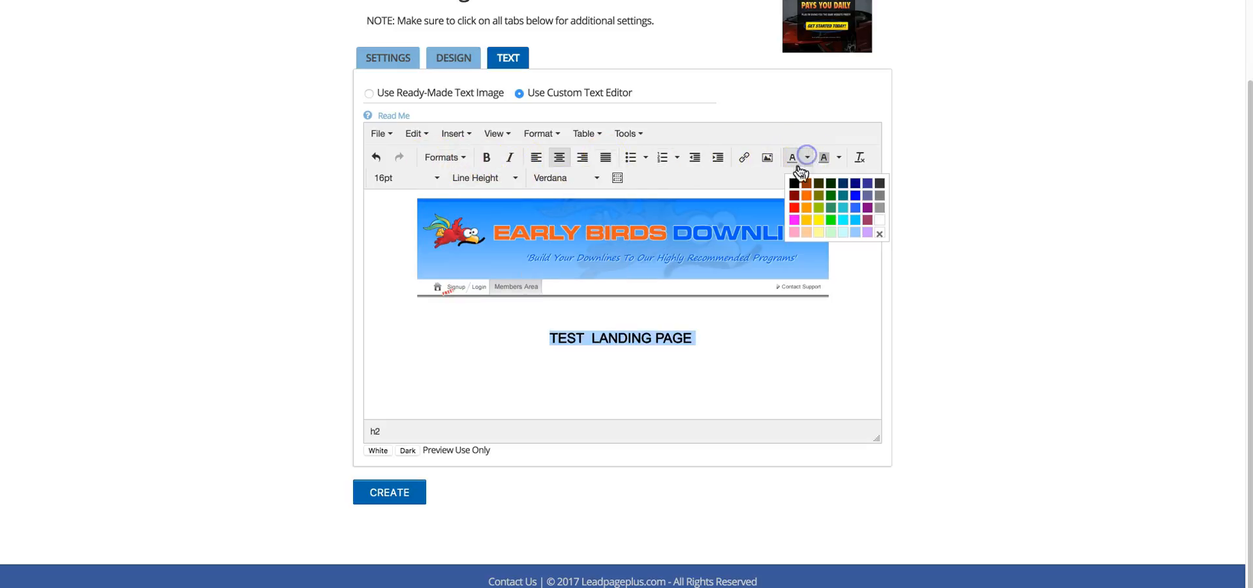
pyautogui.click(797, 207)
# Try to create the capture page from the custom text settings and again from the design settings.
pyautogui.click(395, 496)
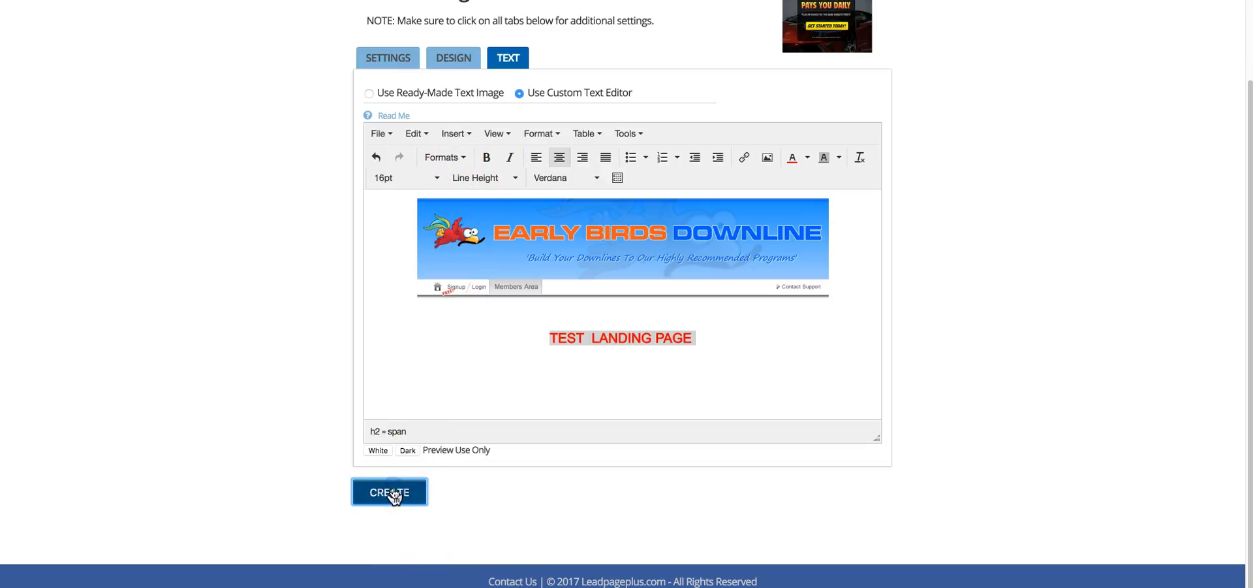
pyautogui.click(435, 351)
pyautogui.click(450, 56)
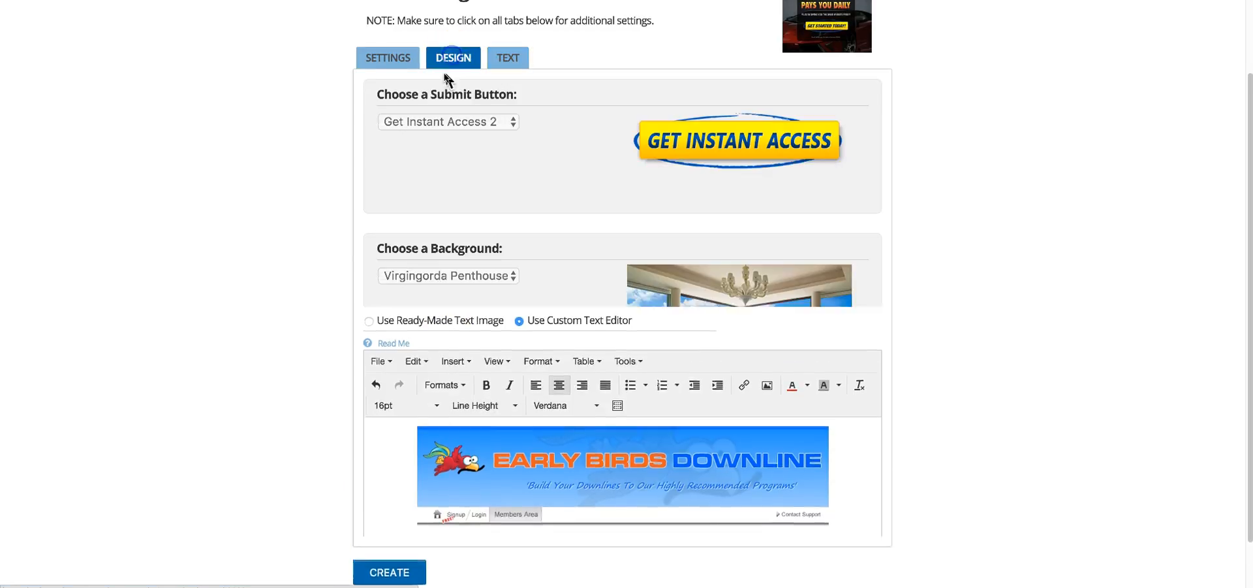
pyautogui.scroll(-3, 436, 365)
pyautogui.click(387, 514)
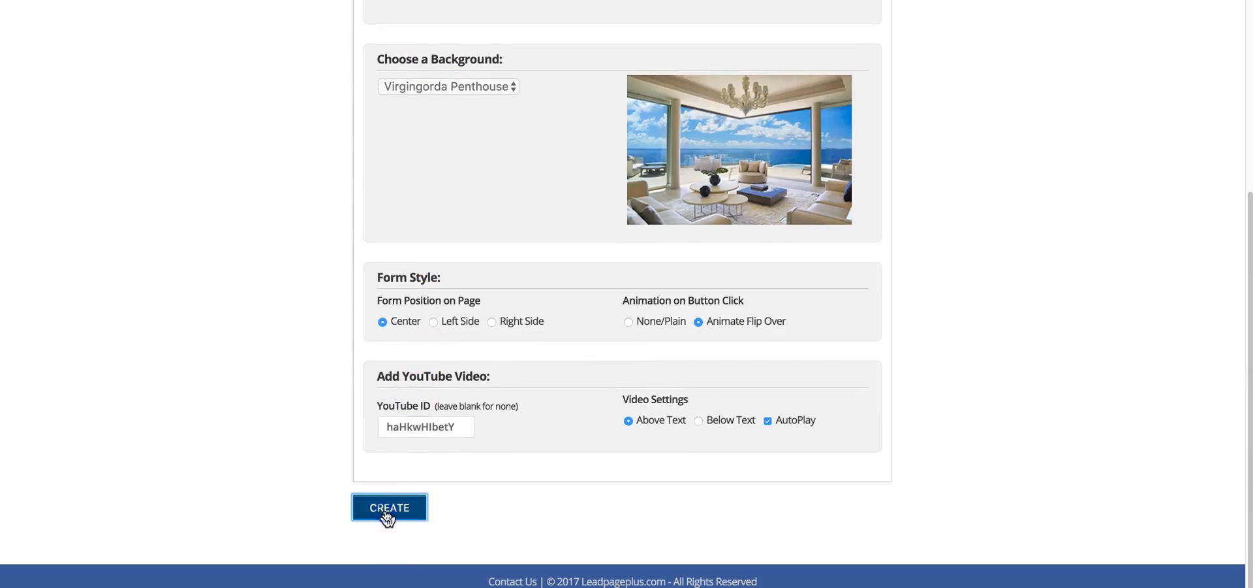
pyautogui.scroll(4, 405, 389)
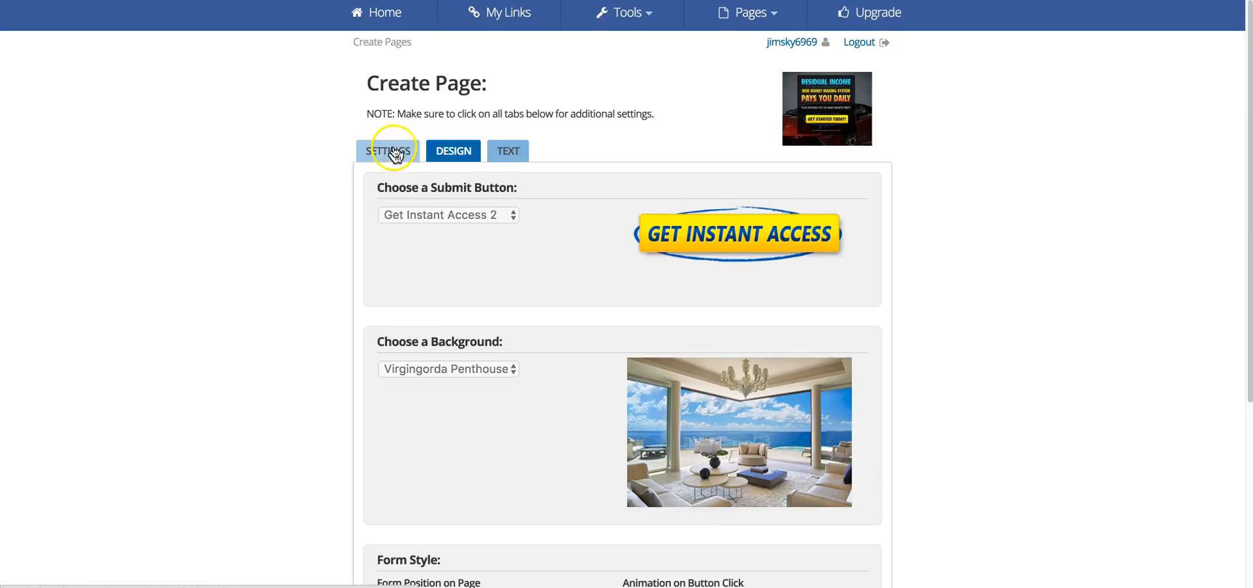
# Set the page title to The Early Birds Downline Builder in the general settings and create the capture page.
pyautogui.click(391, 149)
pyautogui.scroll(-2, 409, 267)
pyautogui.click(396, 514)
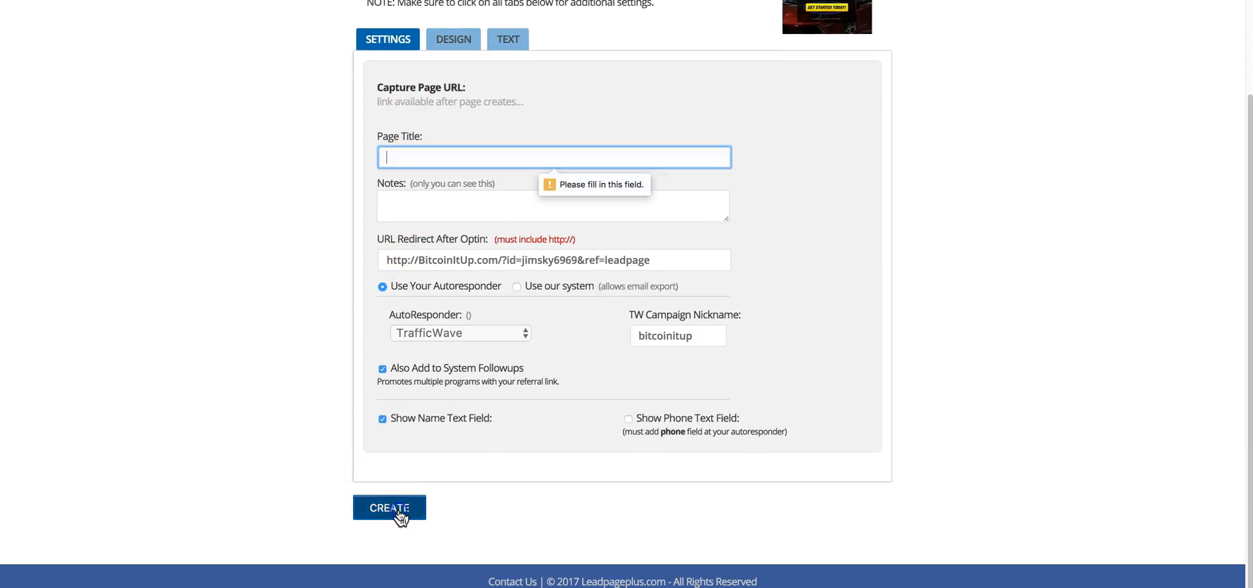
pyautogui.click(413, 157)
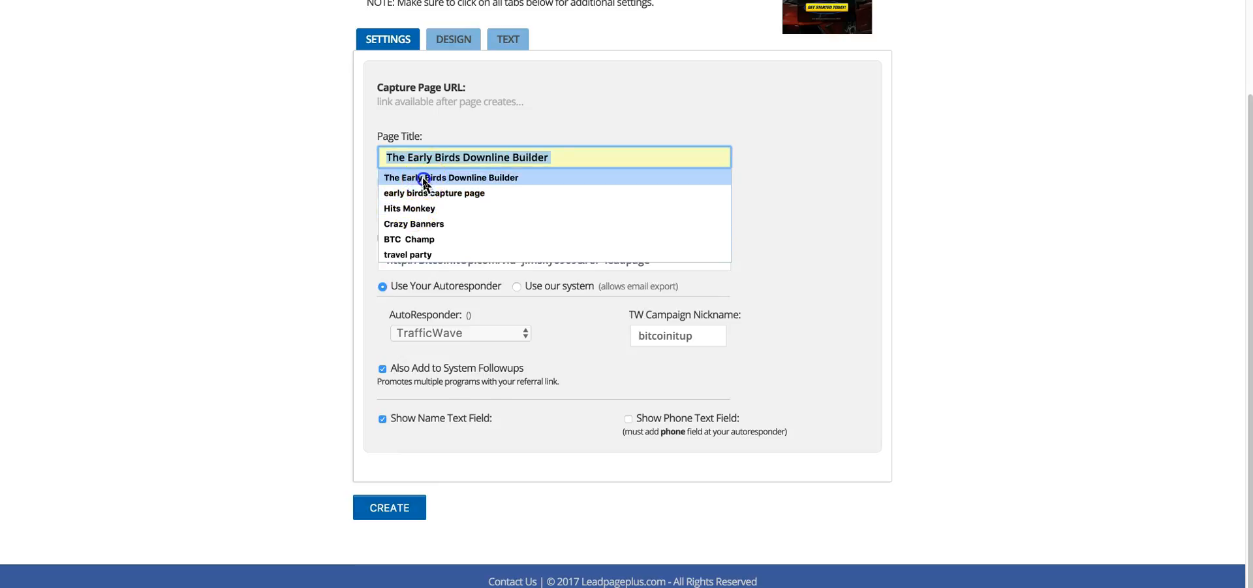
pyautogui.click(423, 177)
pyautogui.click(396, 513)
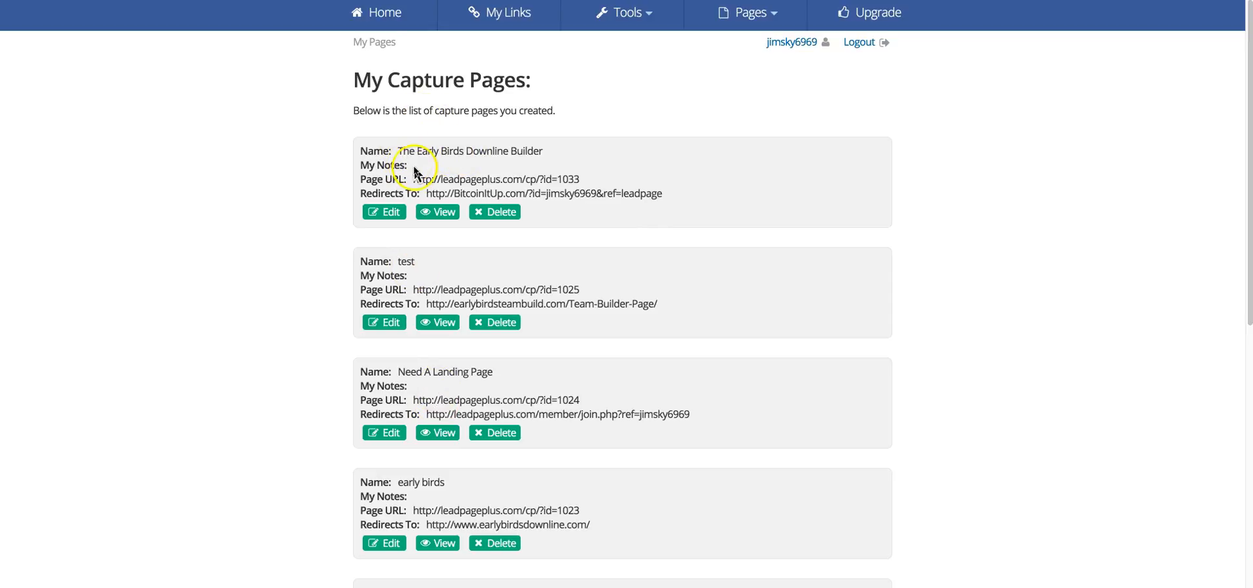
# View the new The Early Birds Downline Builder capture page and submit its opt-in form with a first name and e-mail address.
pyautogui.click(438, 212)
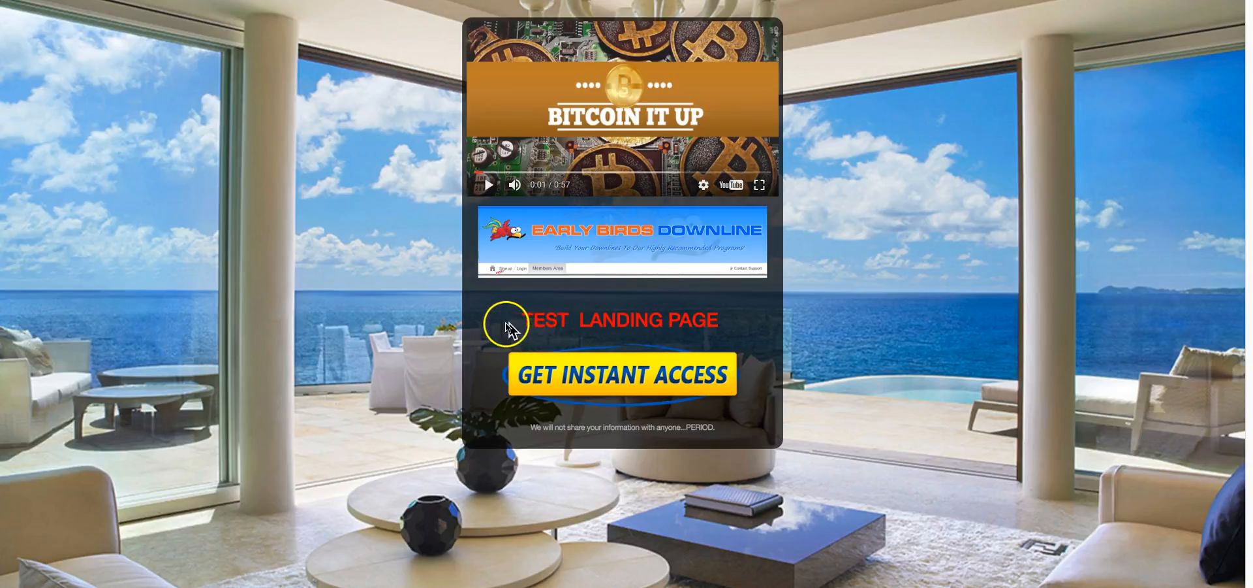
pyautogui.click(575, 382)
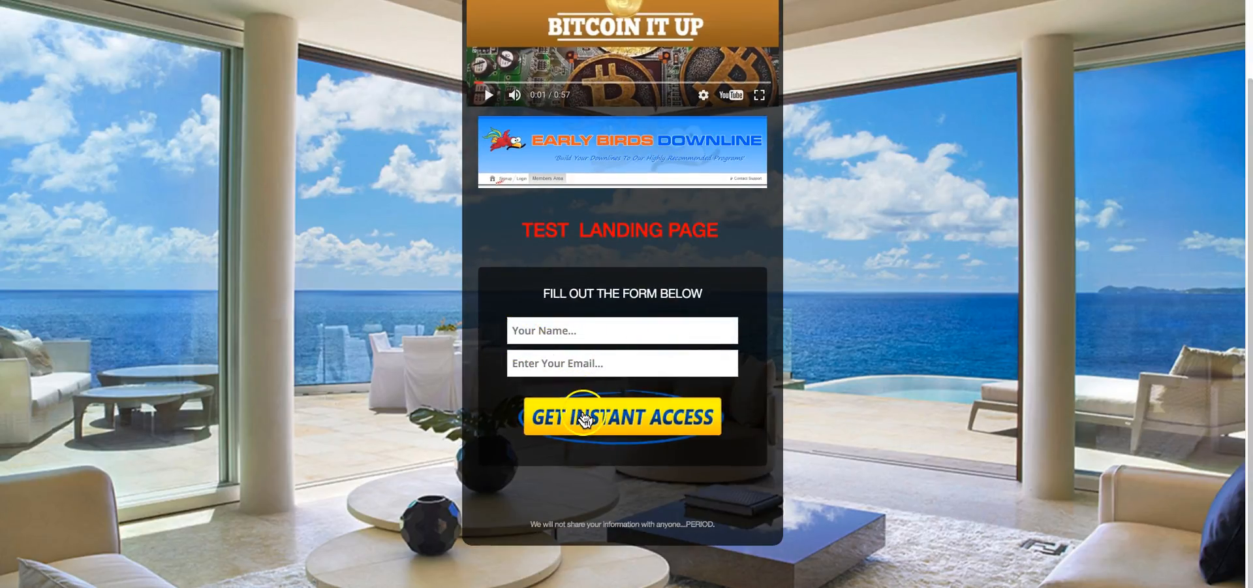
pyautogui.click(548, 330)
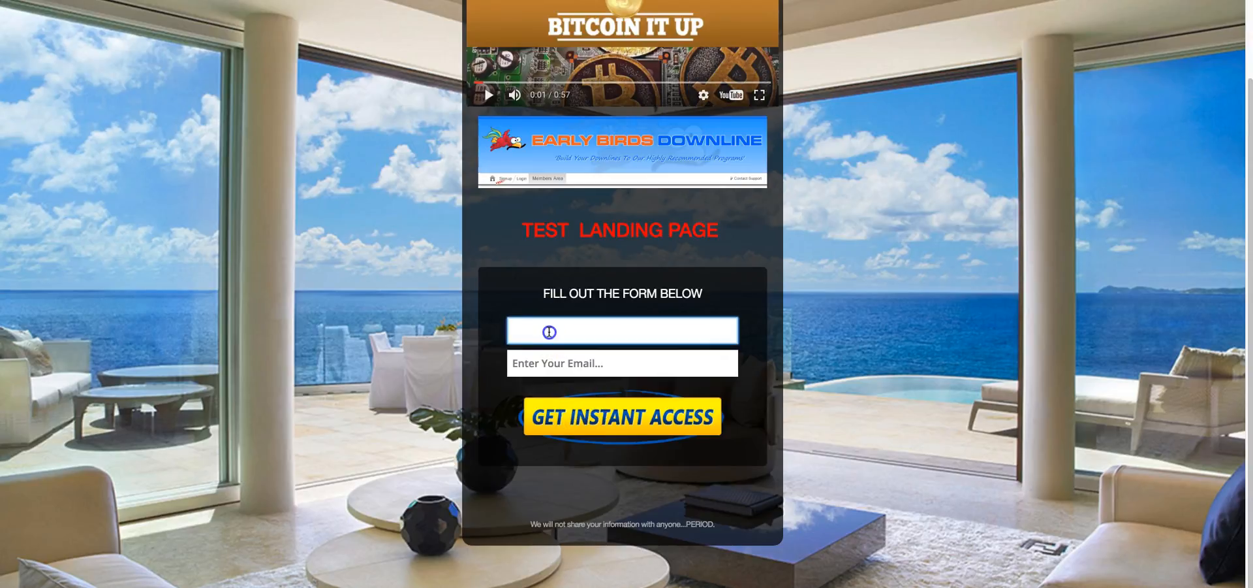
pyautogui.click(549, 353)
pyautogui.click(548, 363)
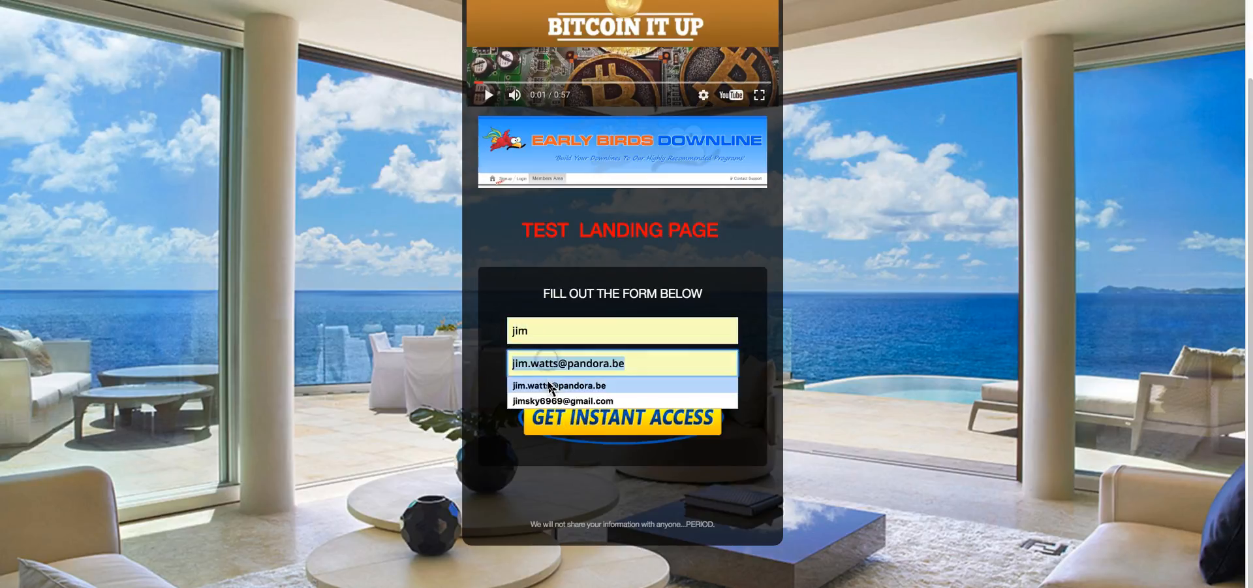
pyautogui.click(549, 385)
pyautogui.click(604, 422)
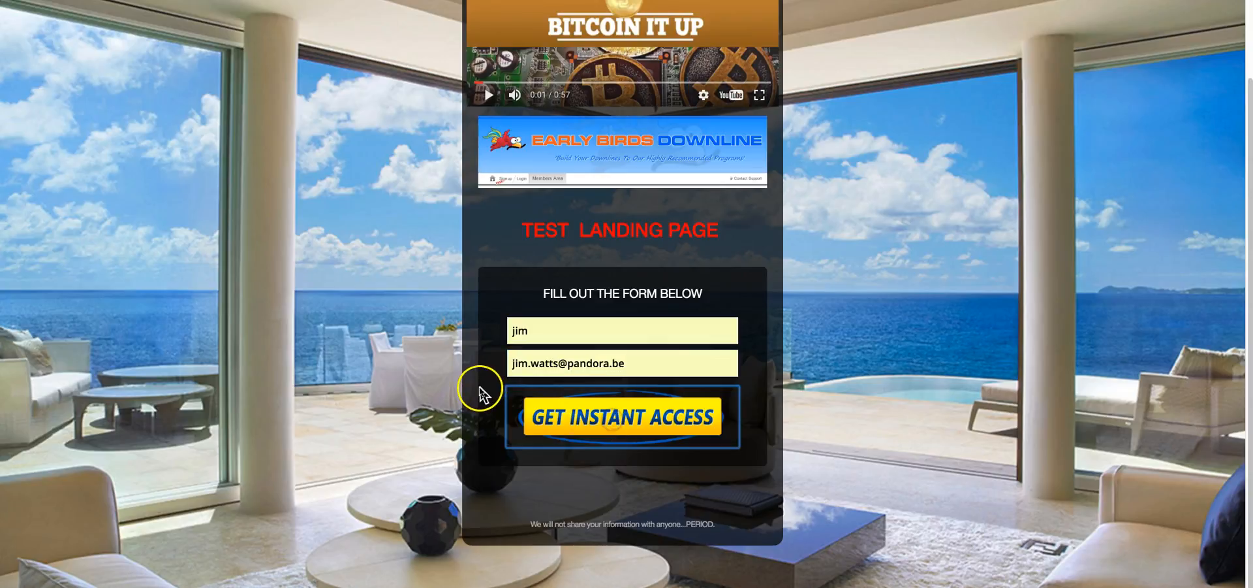
pyautogui.click(593, 416)
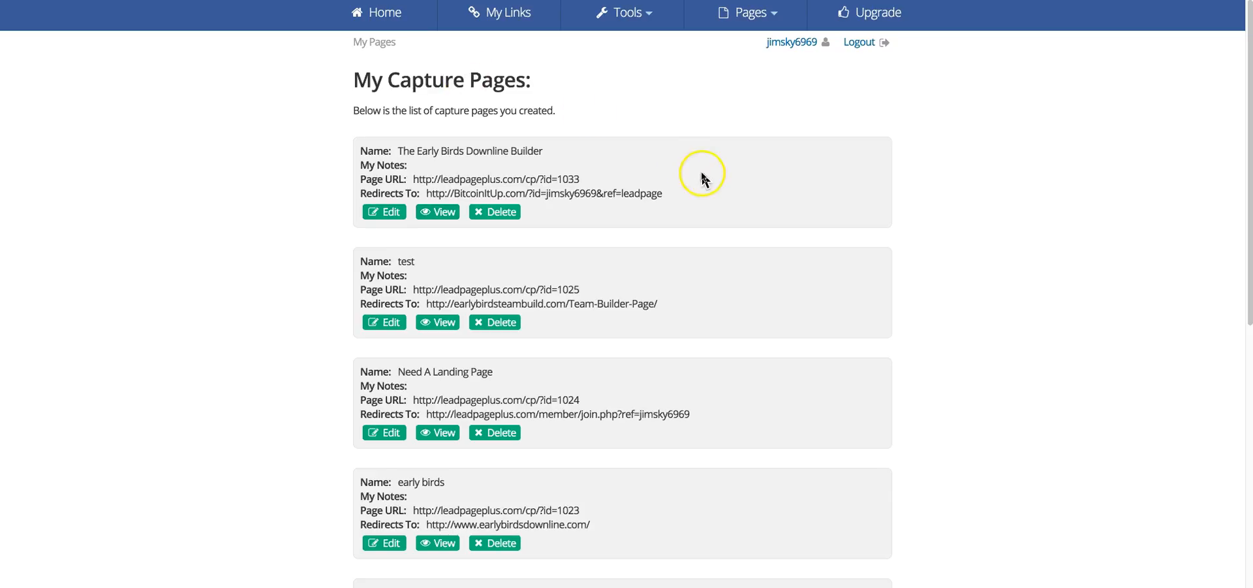
pyautogui.click(761, 30)
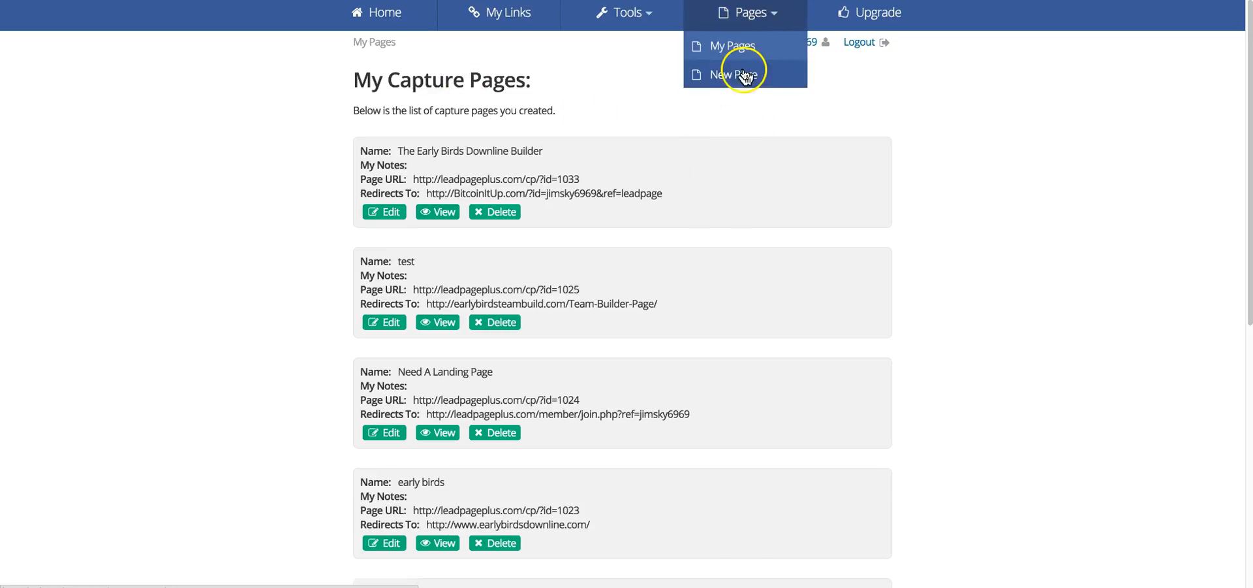
pyautogui.click(650, 16)
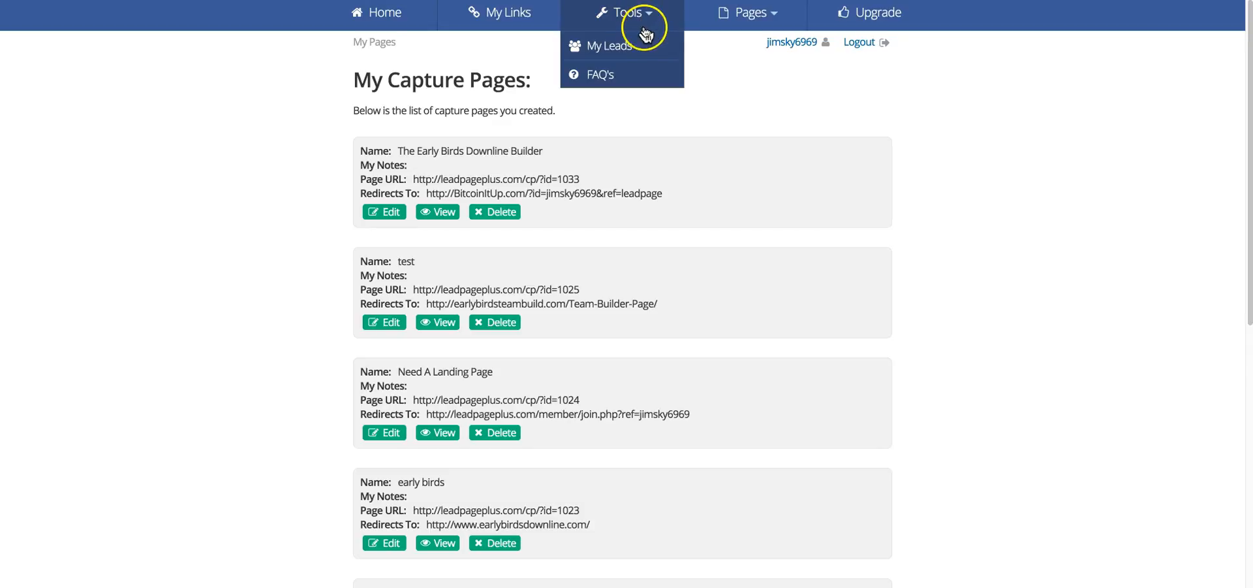
pyautogui.click(707, 15)
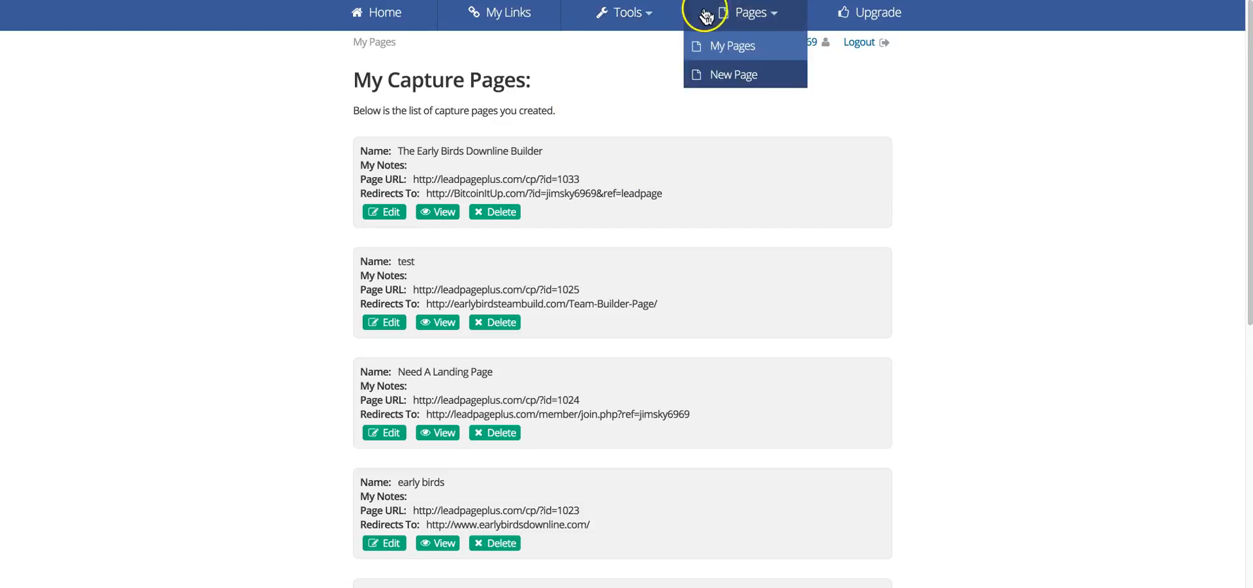
pyautogui.click(734, 44)
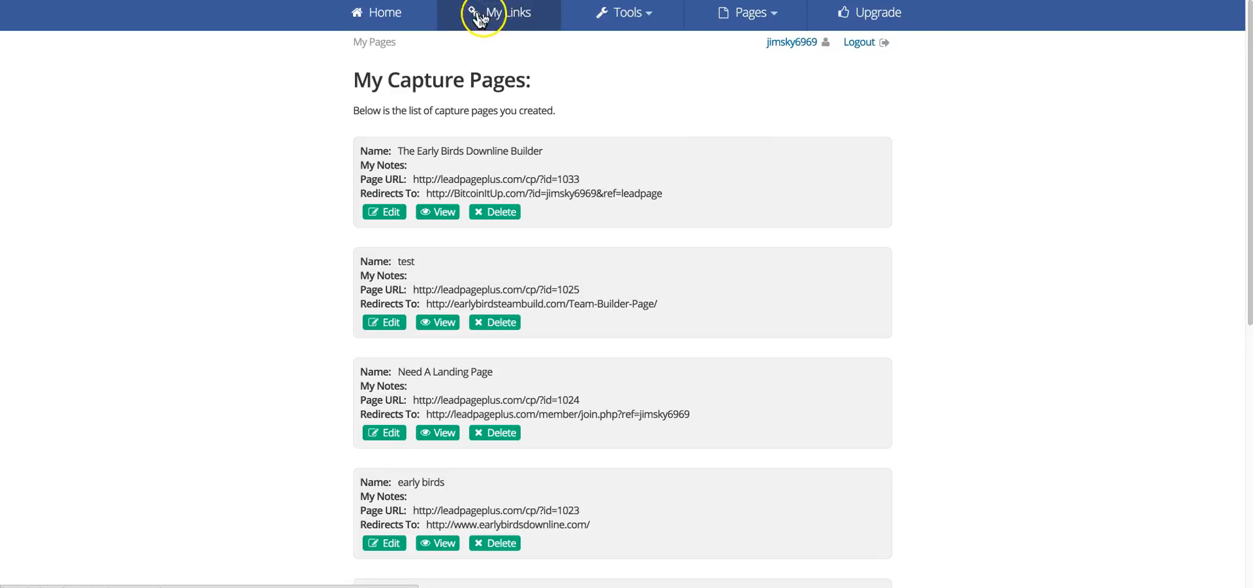
# Return to the home page and review the Quick Setup Guide's program banners, upgrade note and autoresponder options.
pyautogui.click(380, 15)
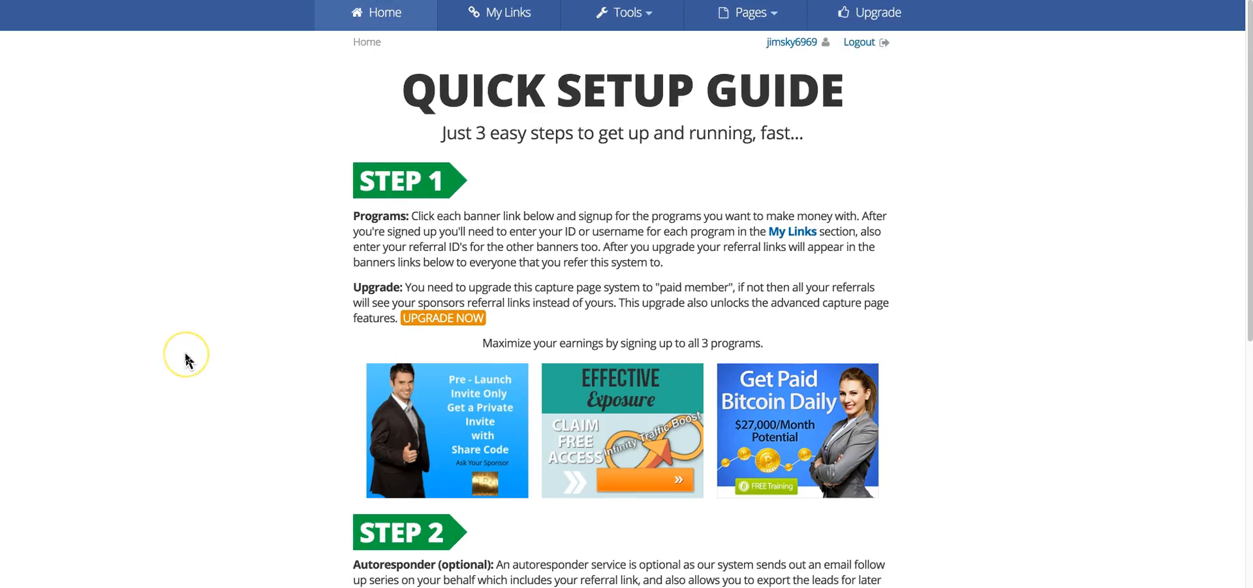
pyautogui.scroll(-5, 182, 355)
pyautogui.scroll(5, 186, 361)
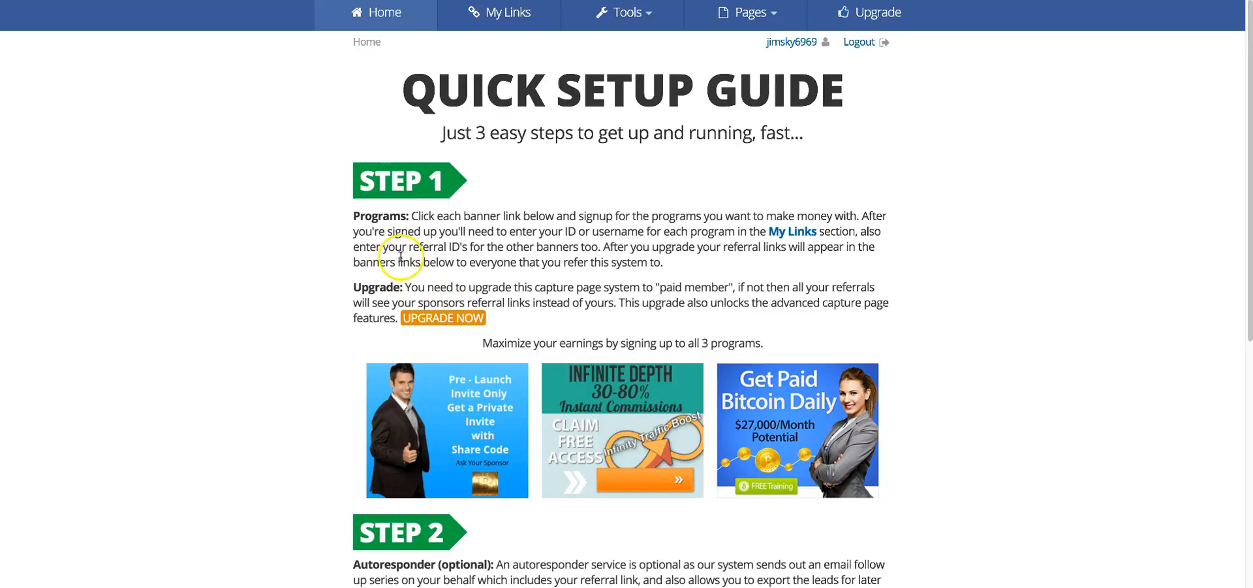
pyautogui.scroll(-7, 732, 234)
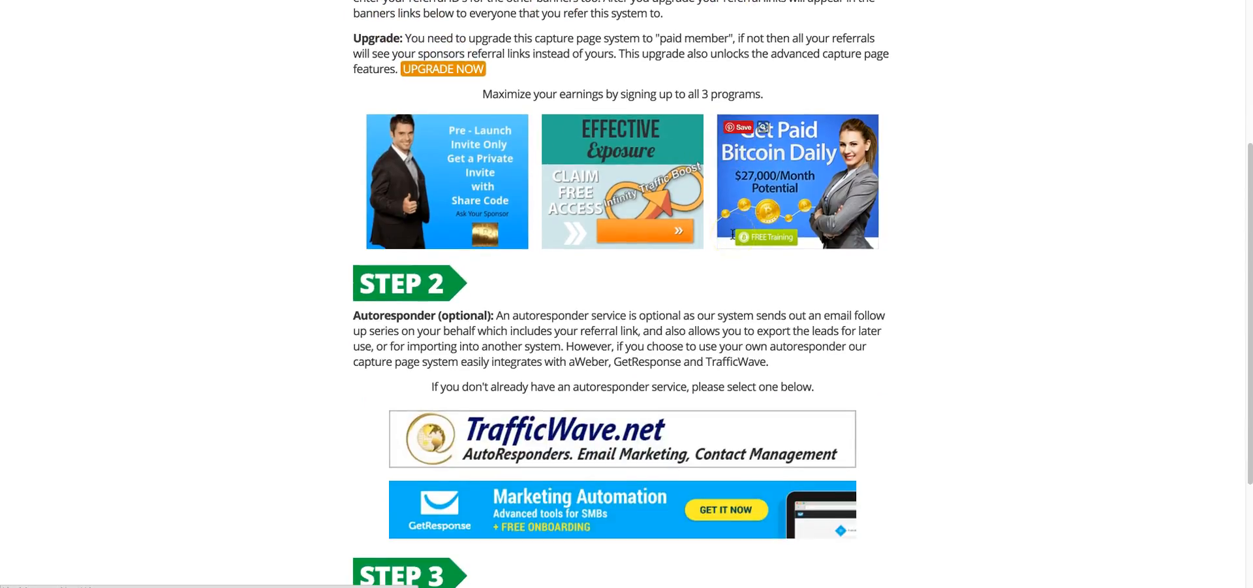
pyautogui.scroll(3, 733, 202)
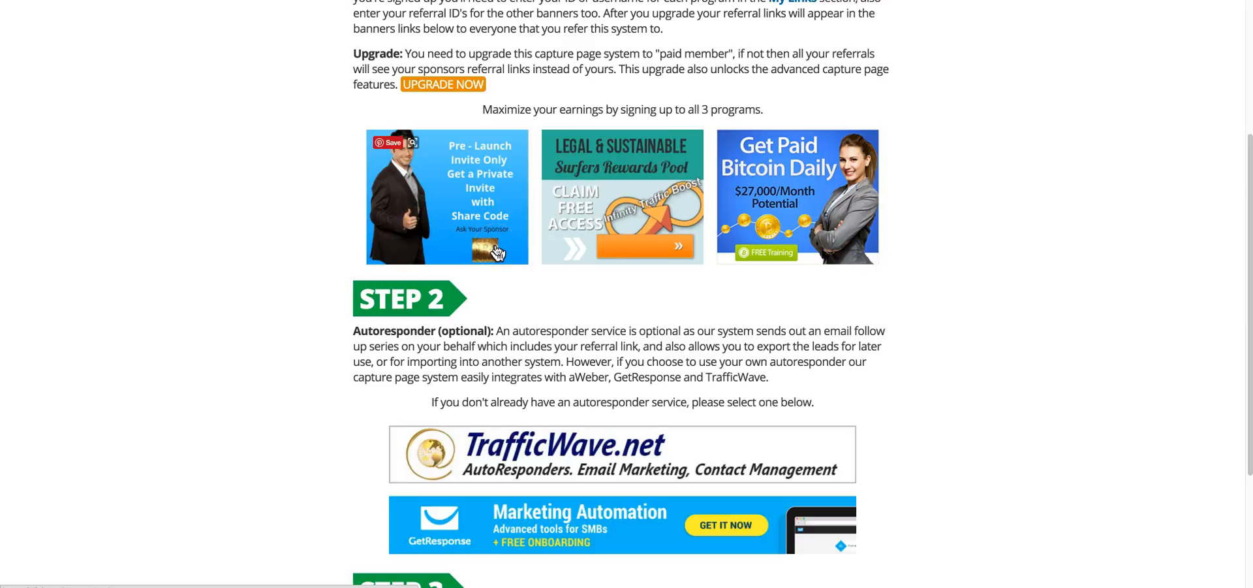
pyautogui.click(283, 263)
pyautogui.scroll(1, 283, 265)
pyautogui.scroll(3, 283, 263)
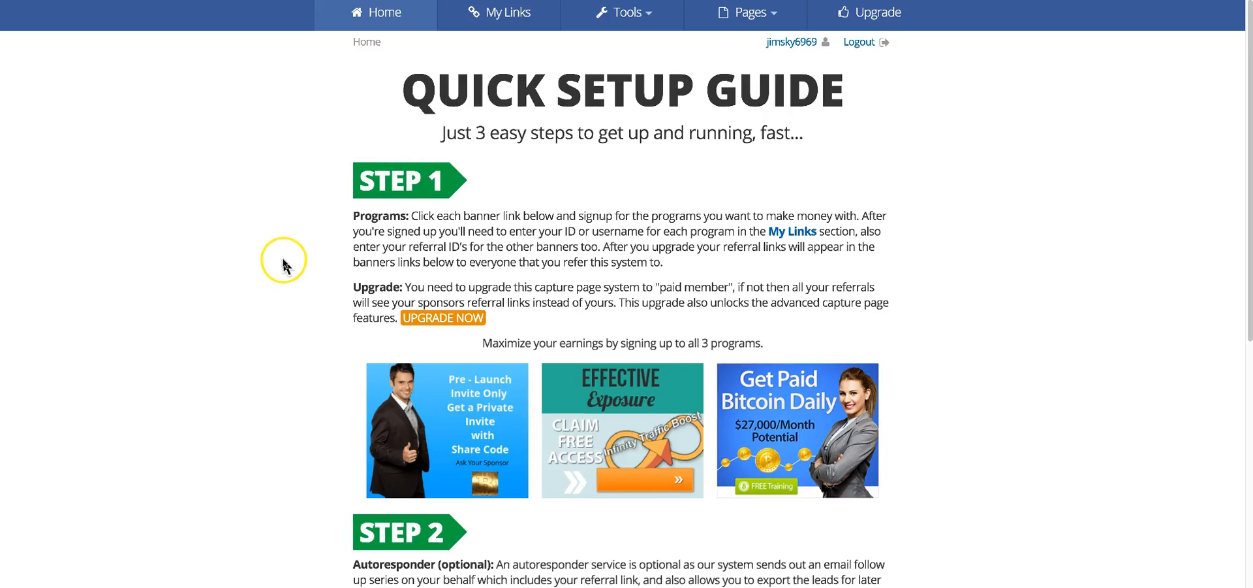